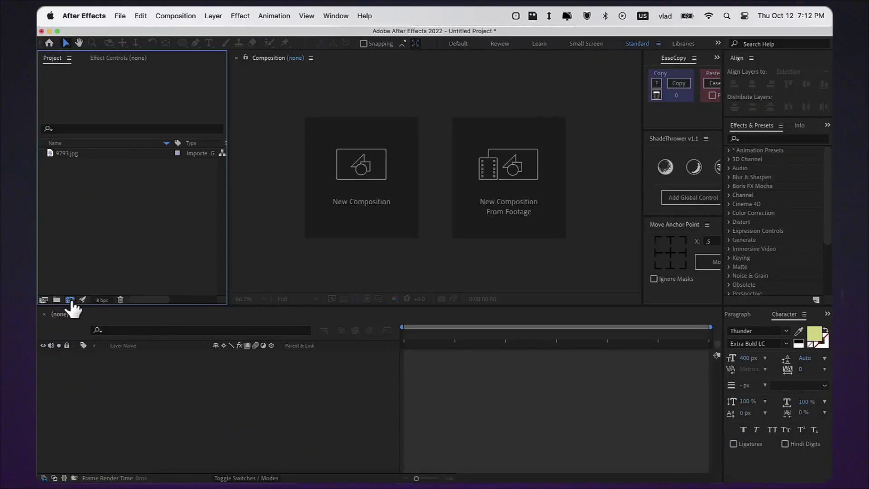
Create a 1920×1080, 60 fps composition named Comp 1_Text.
left_click(70, 300)
left_click(496, 171)
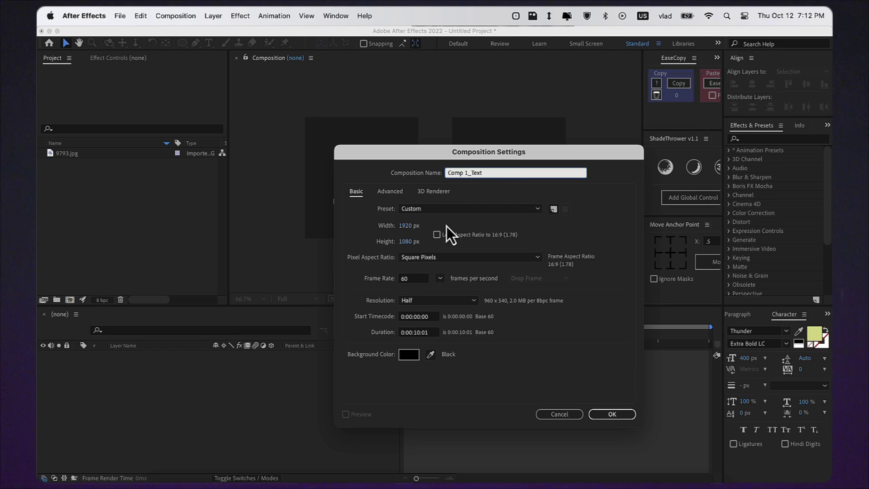
left_click(410, 278)
left_click(420, 332)
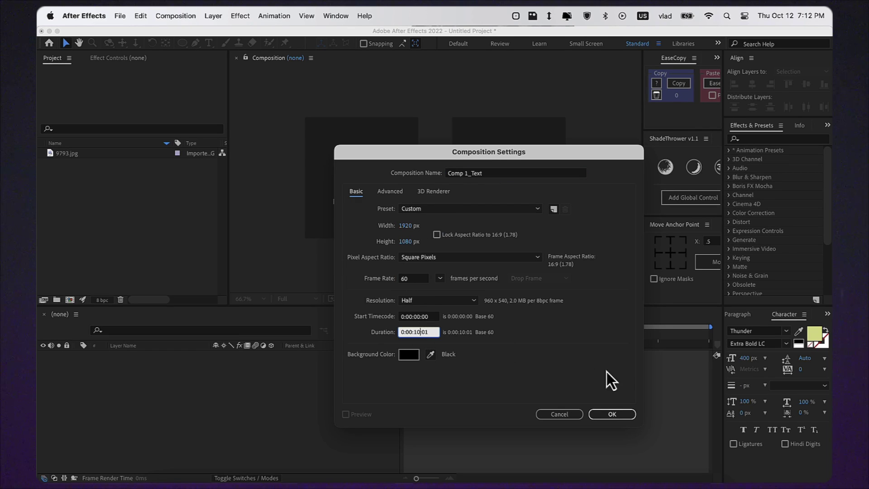
left_click(609, 407)
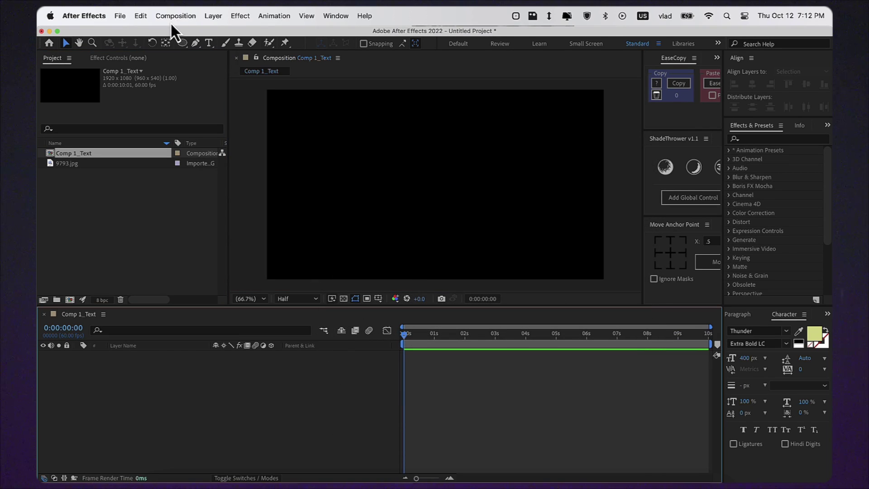
Type BLEND ME in Thunder at 400 px and centre its anchor point.
left_click(208, 43)
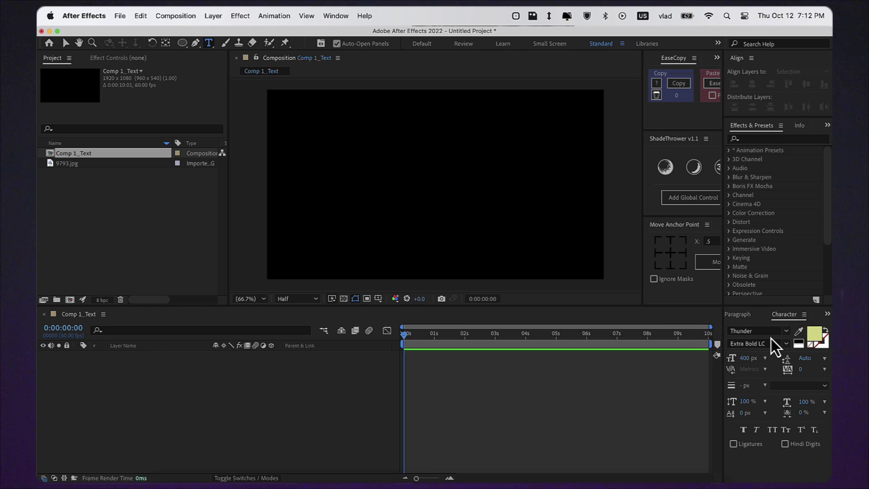
left_click(762, 330)
left_click(749, 357)
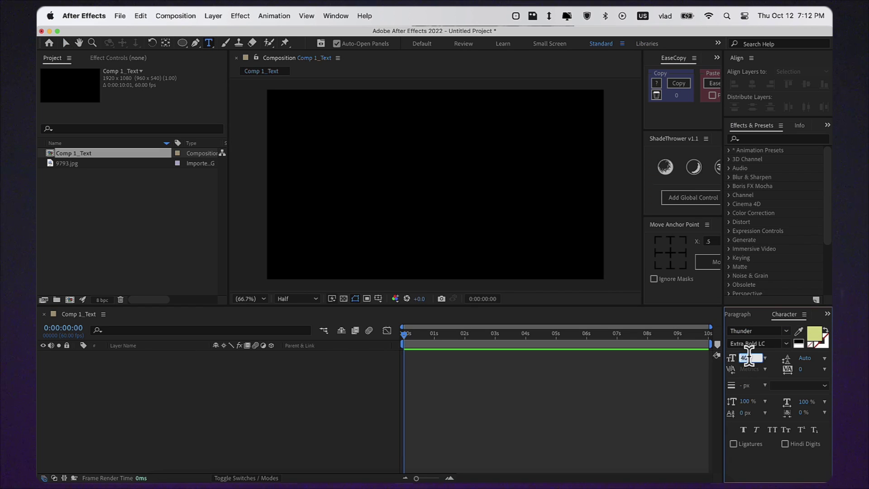
left_click(353, 172)
type("BL")
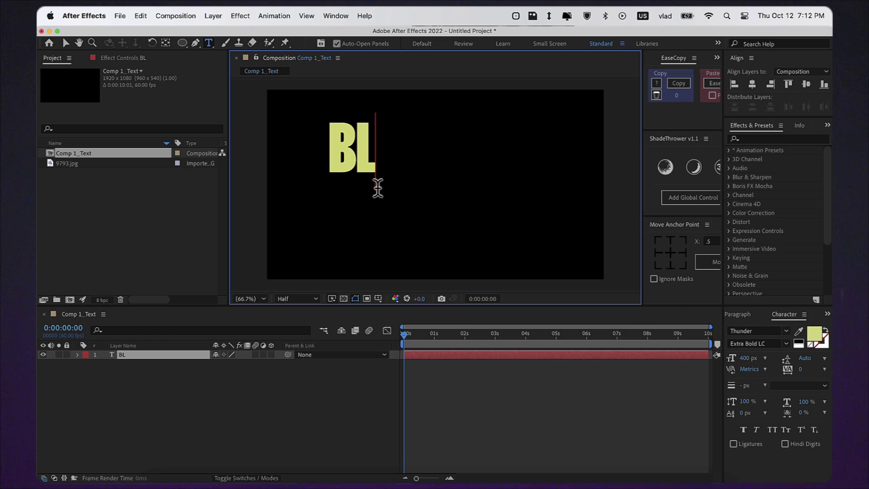
type("END ME")
left_click(65, 42)
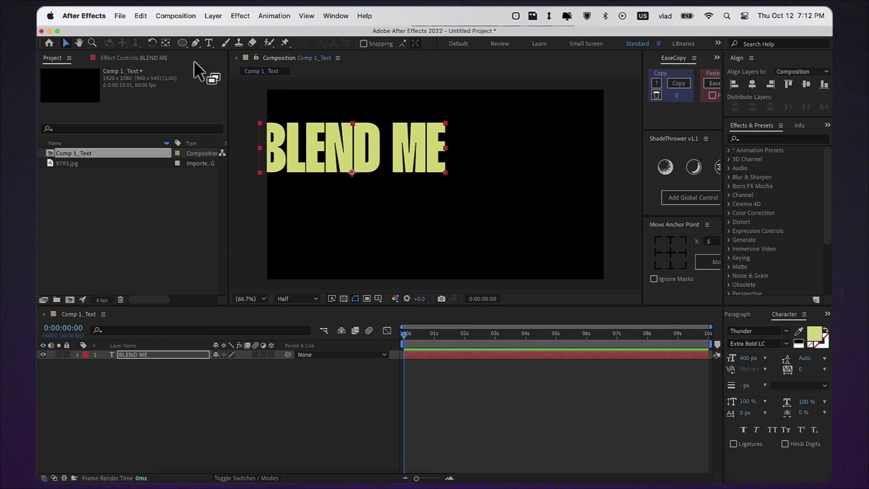
left_click(673, 249)
Centre BLEND ME in the comp and split its Position into separate X and Y.
left_click(751, 84)
left_click(806, 84)
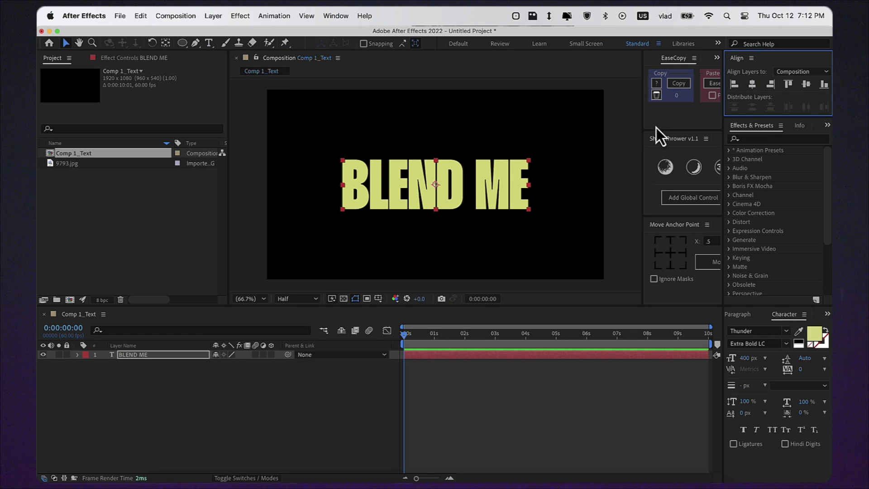
left_click(166, 356)
key("p")
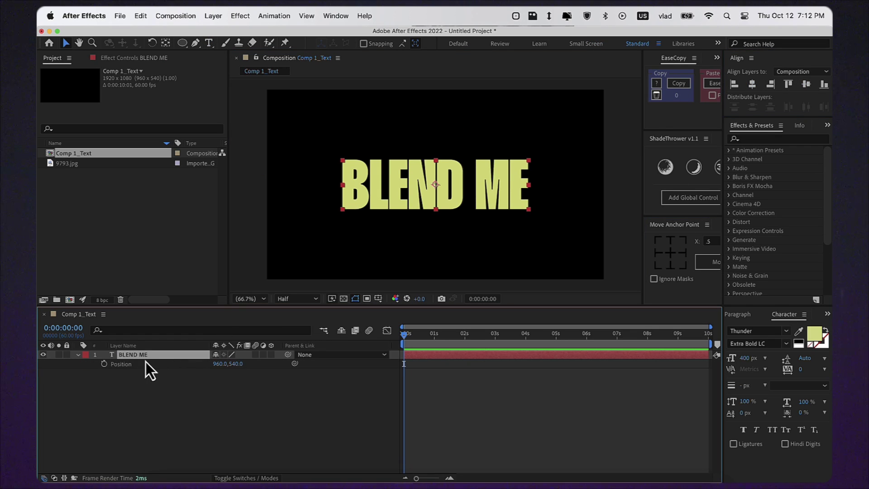
right_click(131, 366)
left_click(171, 348)
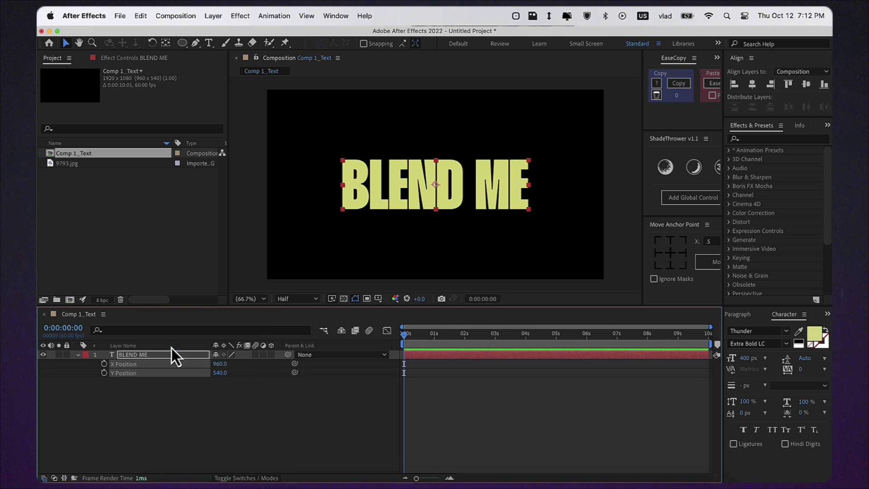
Apply a Fill effect to turn the text red and reveal its properties.
left_click(772, 139)
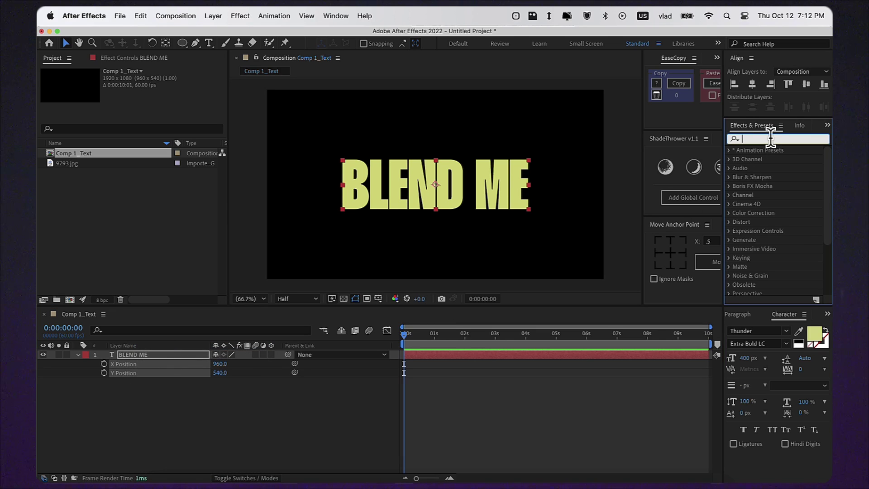
type("fill")
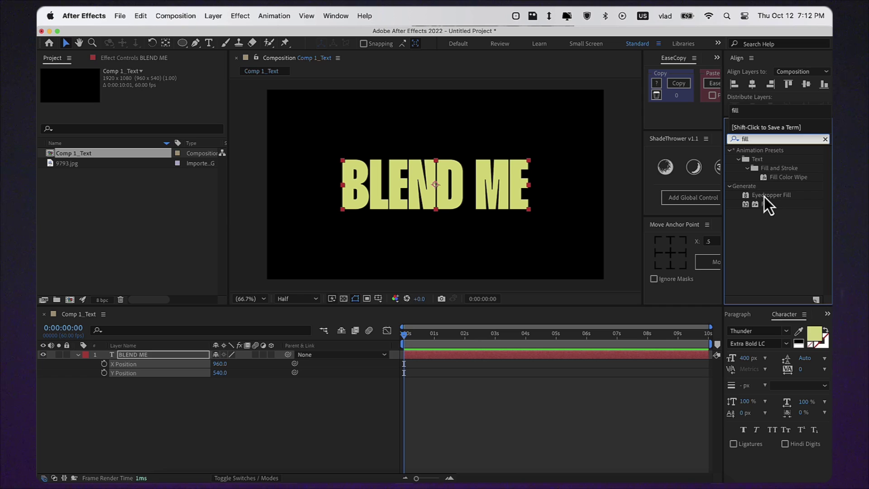
double_click(765, 204)
left_click(87, 365)
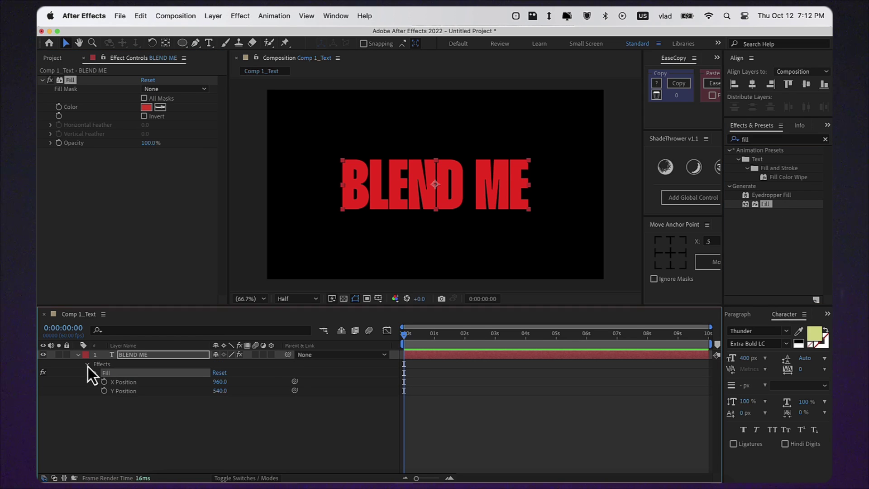
left_click(96, 372)
Add the text's X Position, Y Position and fill Color to Essential Graphics.
left_click(172, 16)
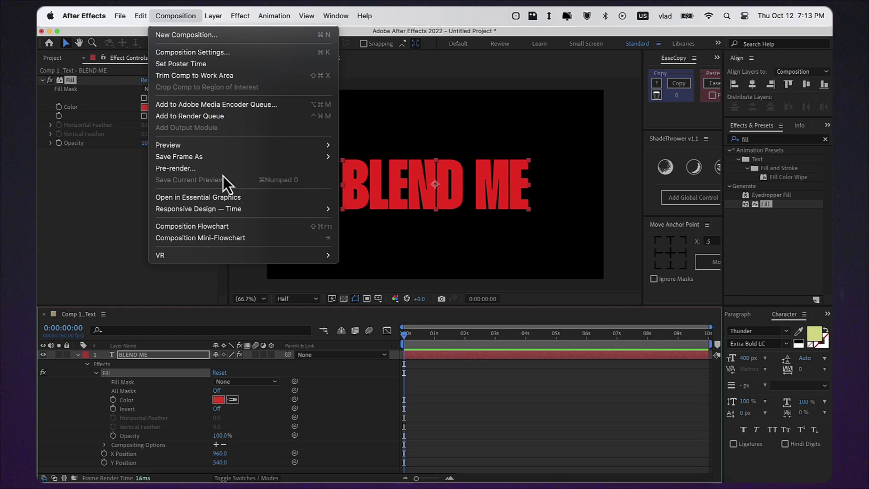
left_click(204, 198)
left_click(127, 454)
left_click_drag(120, 248, 122, 252)
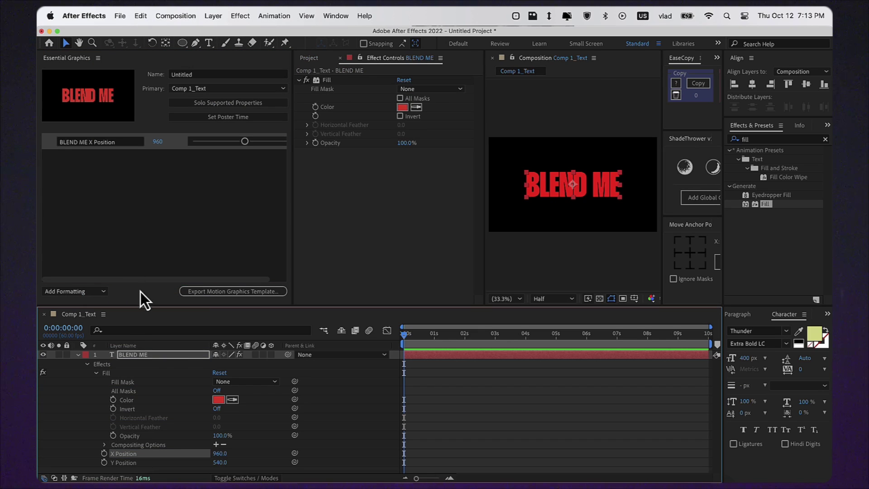
left_click_drag(129, 462, 126, 230)
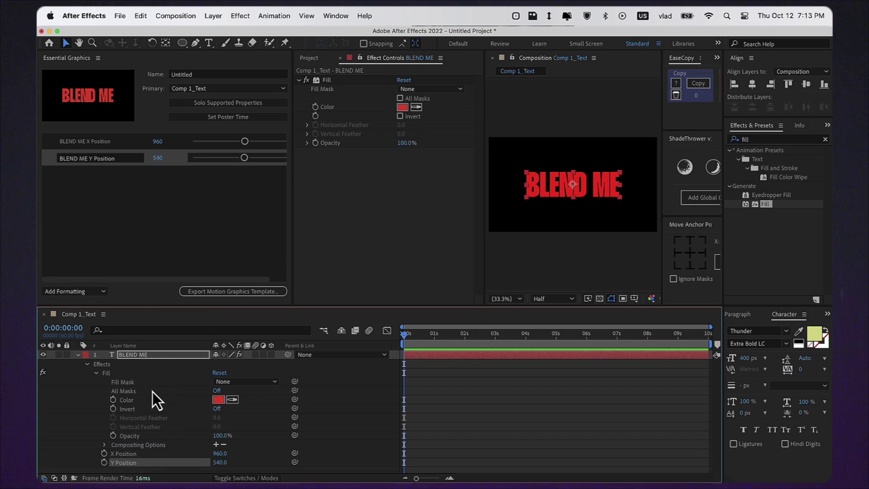
left_click_drag(128, 402, 123, 243)
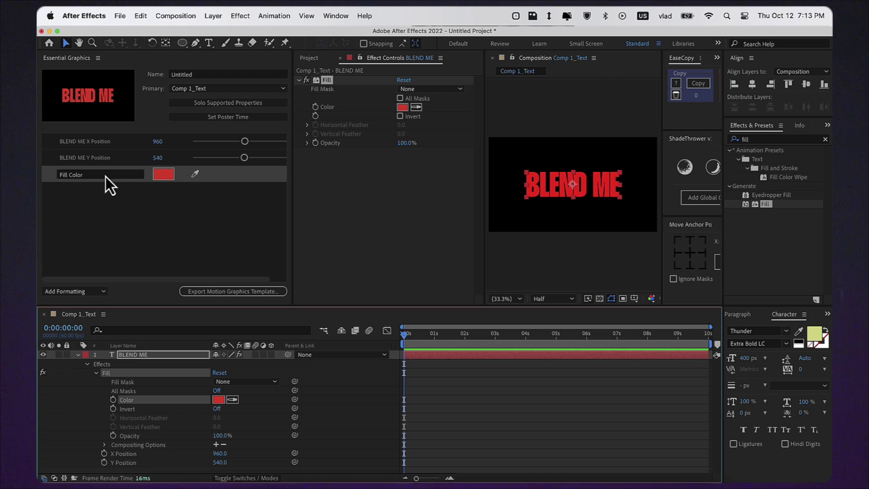
Rename the controls Text X Position, Text Y Position and Text Fill Color, then close the panel.
left_click(96, 145)
left_click(85, 143)
key("BackSpace")
key("BackSpace")
key("BackSpace")
key("BackSpace")
key("BackSpace")
key("BackSpace")
key("BackSpace")
key("BackSpace")
type("Text")
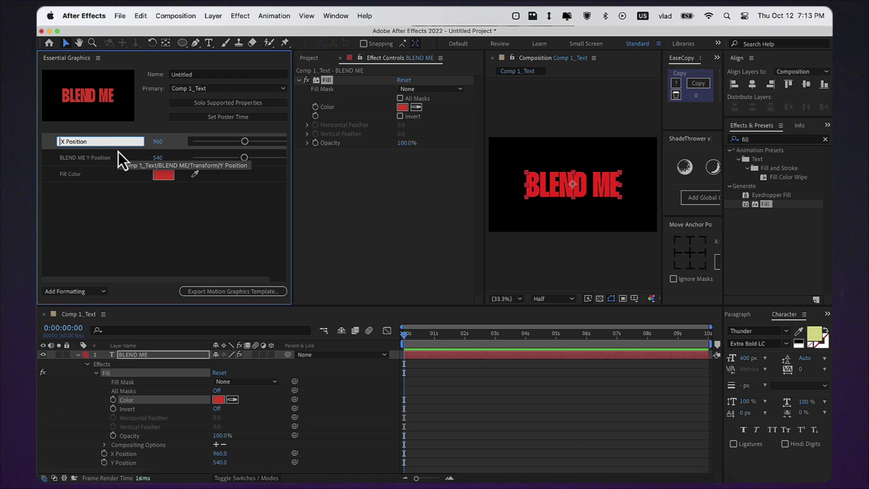
left_click(86, 157)
key("BackSpace")
key("BackSpace")
key("BackSpace")
key("BackSpace")
key("BackSpace")
key("BackSpace")
key("BackSpace")
key("BackSpace")
type("Text")
left_click(68, 175)
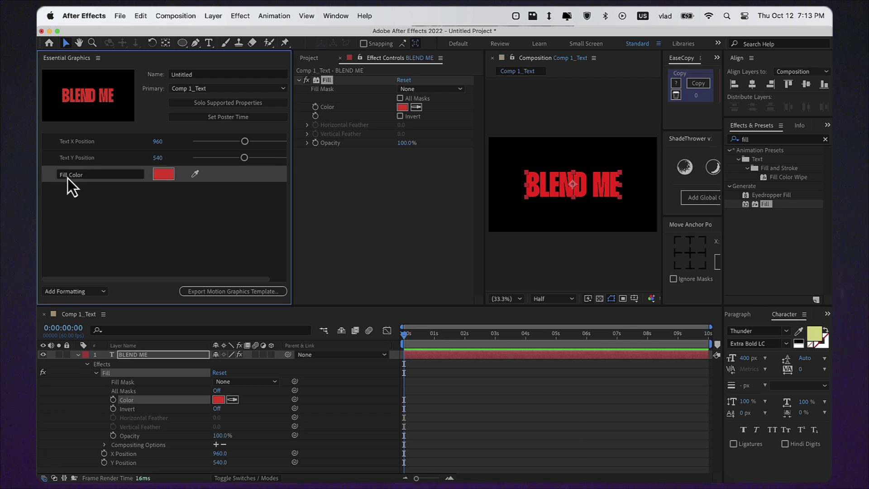
type("Text")
key("Return")
right_click(75, 59)
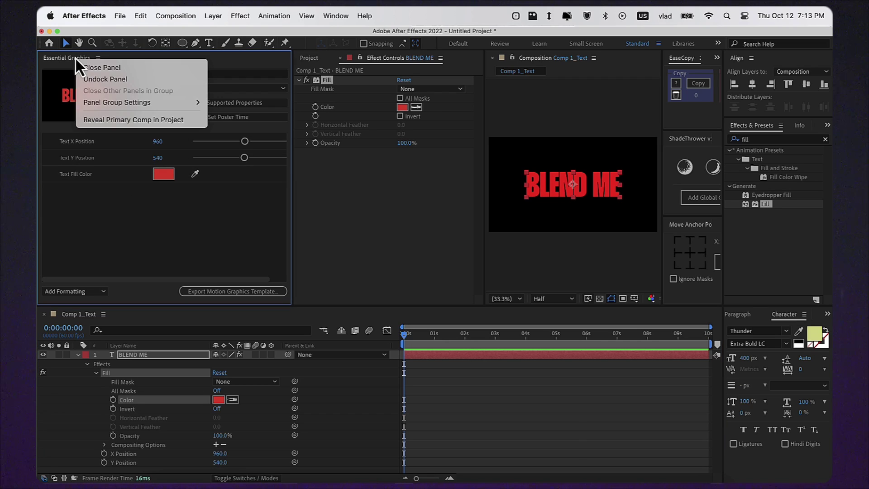
left_click(95, 67)
Create a composition named Comp 1 and drag Comp 1_Text into its timeline.
left_click(52, 58)
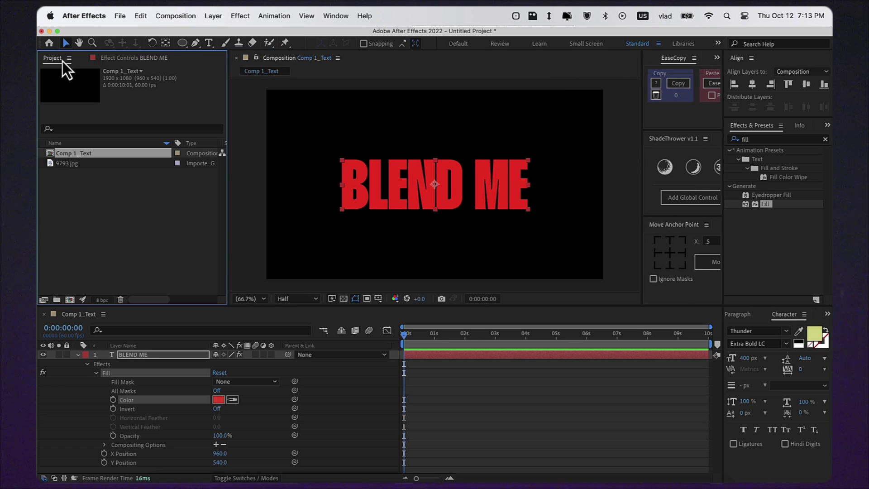
left_click(69, 300)
left_click(477, 173)
key("BackSpace")
key("BackSpace")
key("BackSpace")
key("BackSpace")
key("BackSpace")
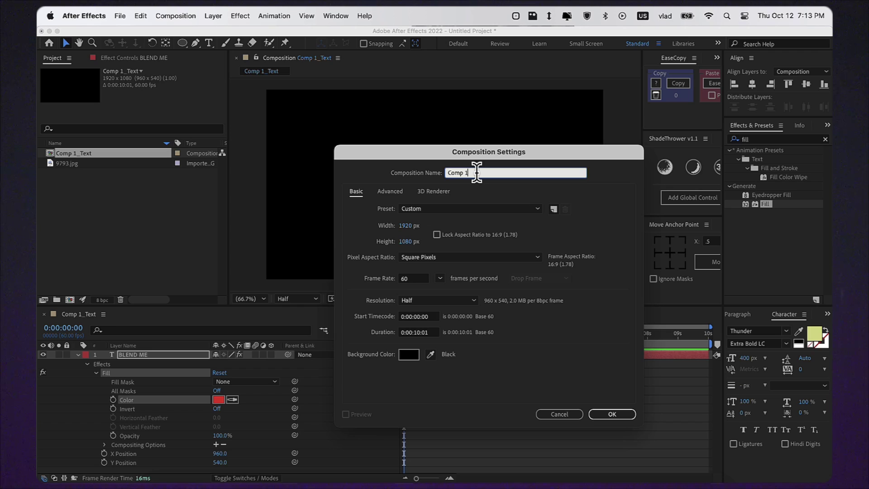
left_click(615, 412)
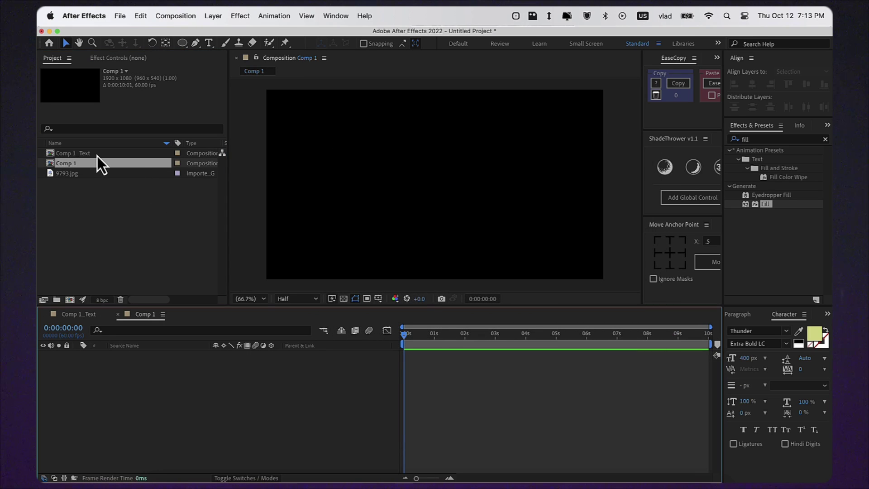
left_click_drag(96, 155, 177, 406)
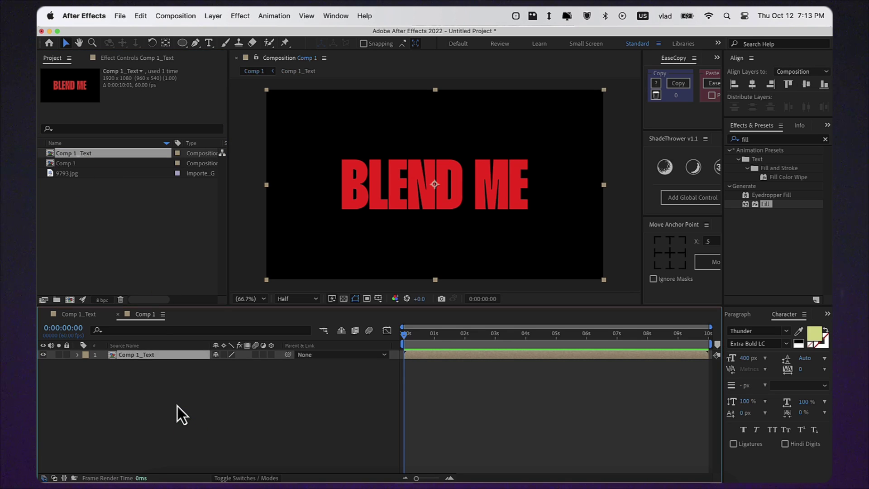
Split the nested layer's Position into separate X and Y dimensions.
key("p")
right_click(129, 364)
left_click(164, 345)
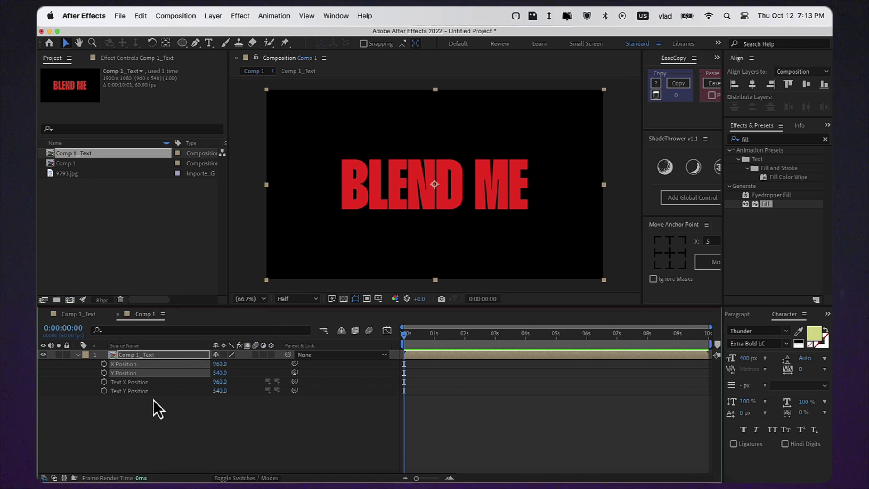
left_click(78, 355)
left_click(77, 355)
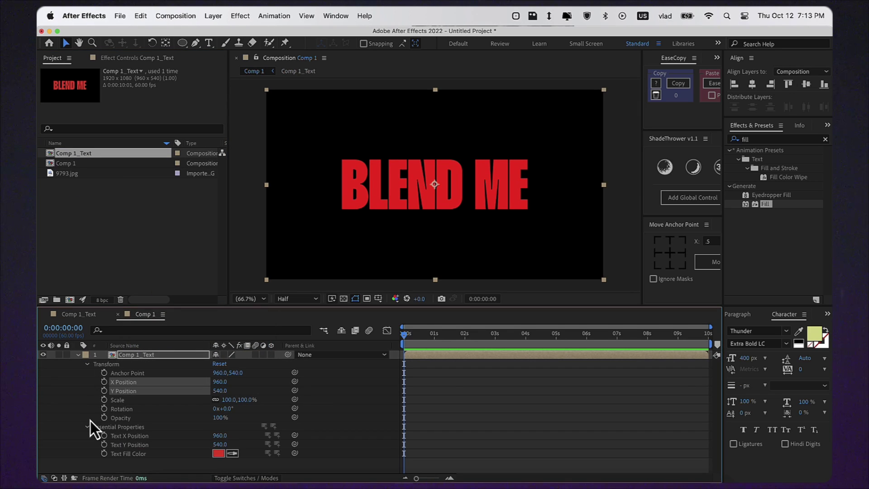
Keyframe Text Y Position, raising the text to 245, then lowering it 20 frames later.
left_click(104, 444)
left_click_drag(221, 451, 207, 394)
key("shift+Page_Down")
key("shift+Page_Down")
key("shift+Page_Down")
key("shift+Page_Down")
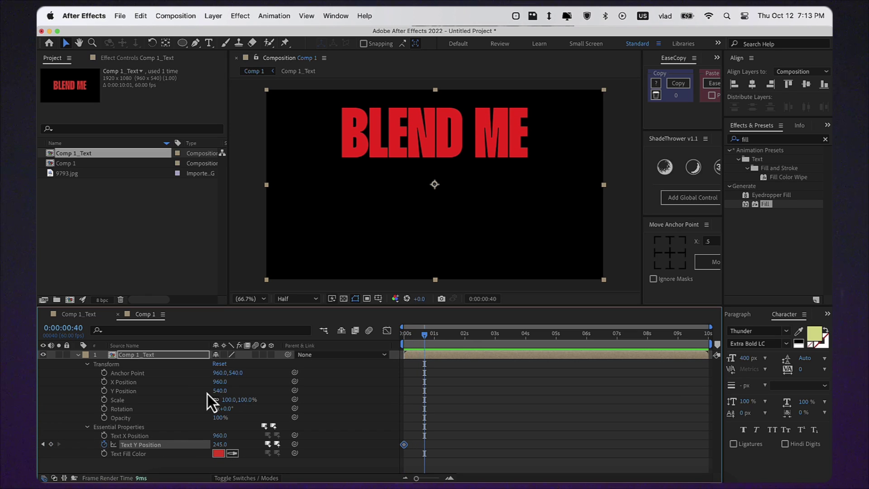
left_click_drag(220, 445, 442, 400)
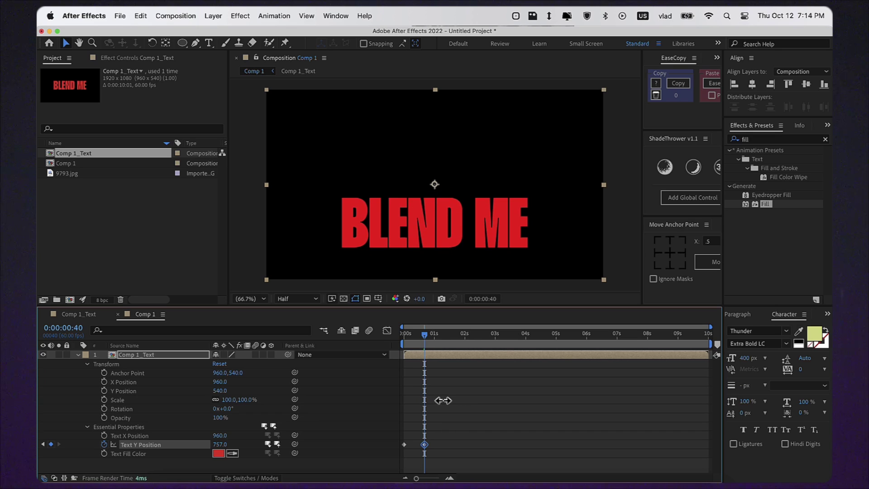
Easy Ease both Y keyframes and stretch the first keyframe's influence in the Graph Editor.
scroll(444, 401, "up", 4)
scroll(443, 401, "left", 5)
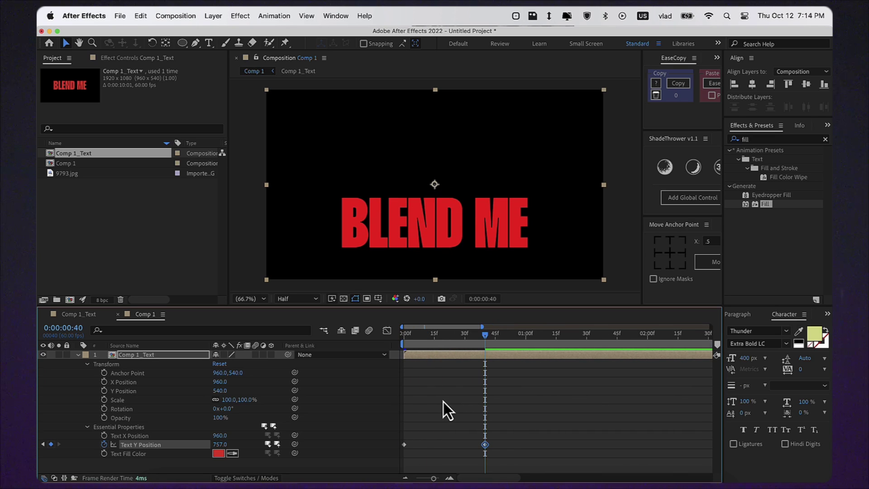
left_click_drag(515, 432, 373, 462)
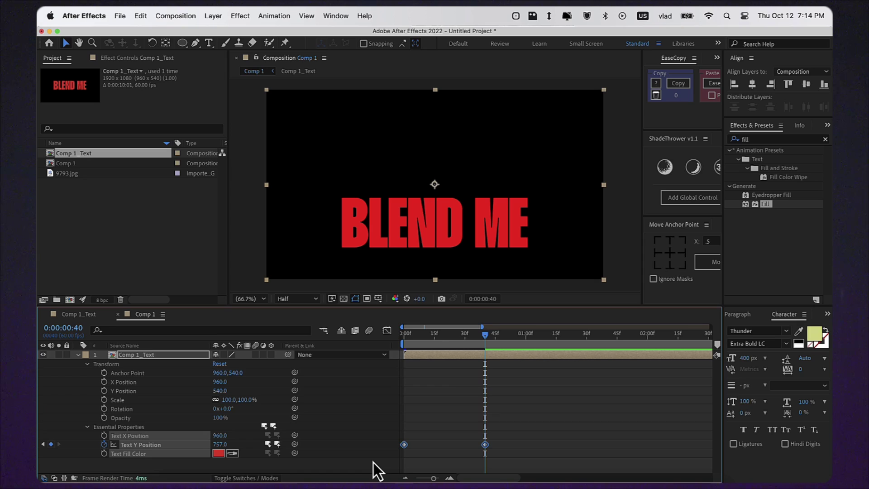
key("F9")
left_click(387, 330)
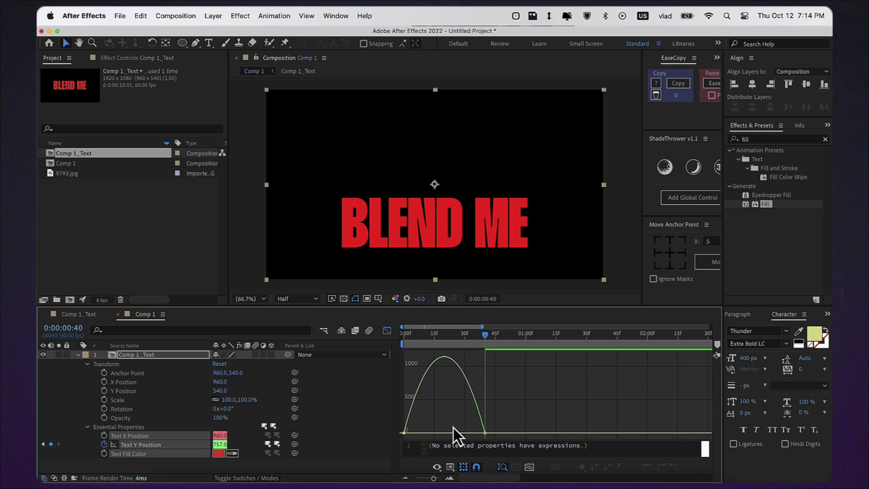
left_click_drag(416, 432, 461, 433)
Add a loopOut("pingpong") expression to Text Y Position and preview the bounce.
left_click(386, 331)
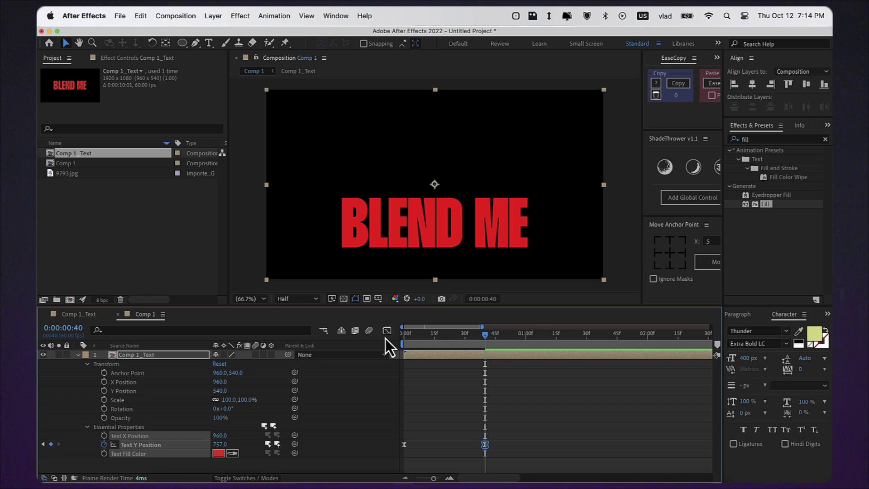
left_click(104, 445, "alt")
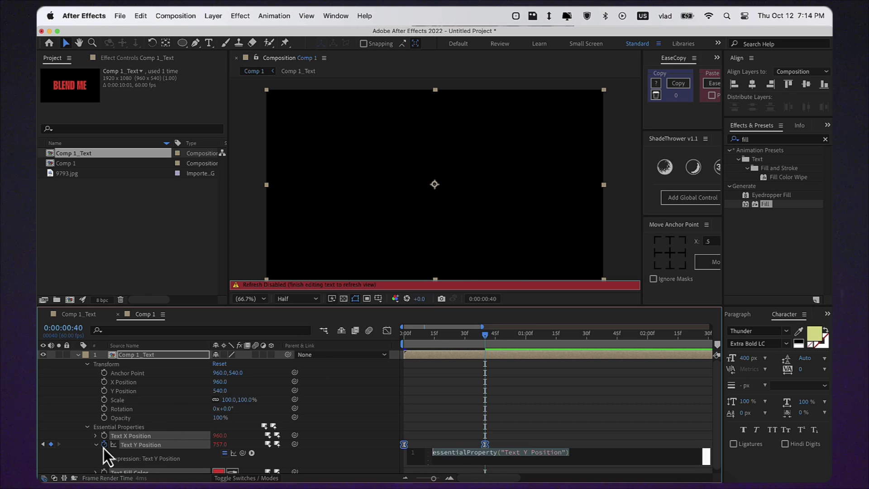
type("loo")
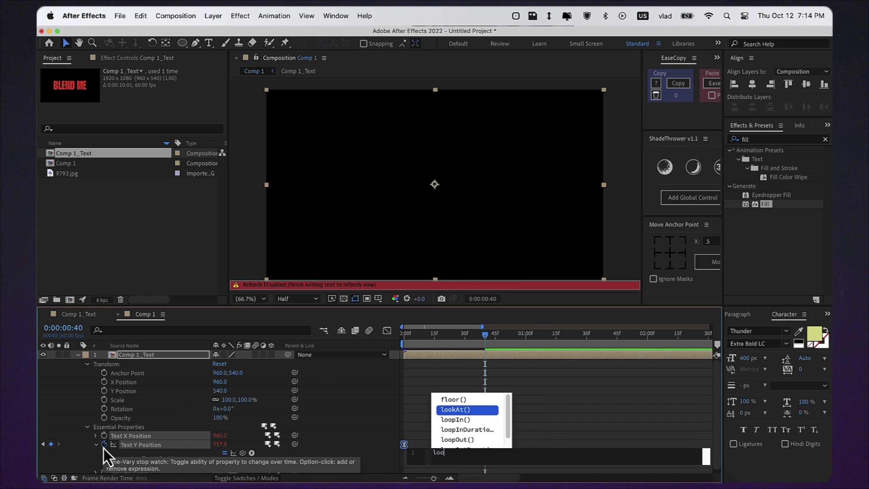
type("pOut(\"pingpong")
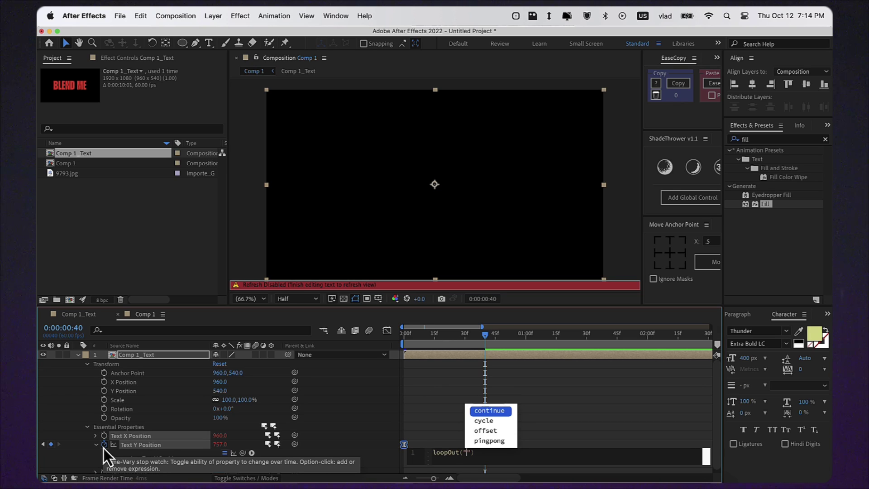
left_click(340, 431)
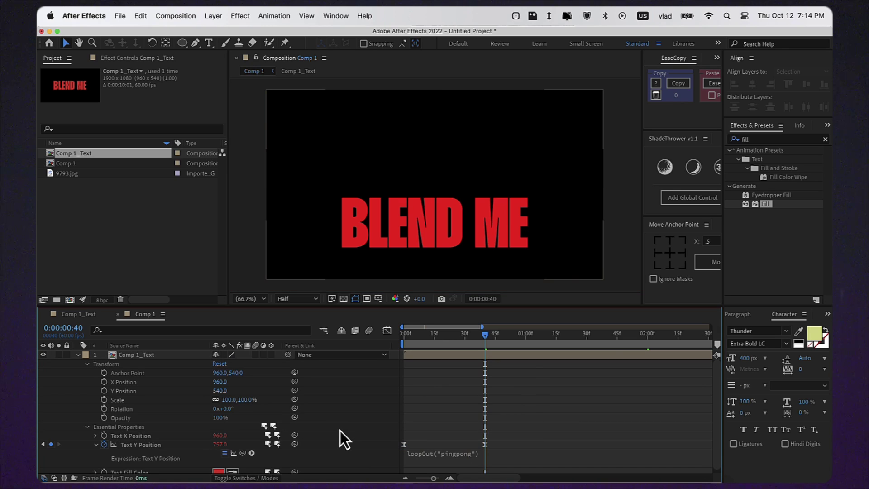
key("minus")
key("space")
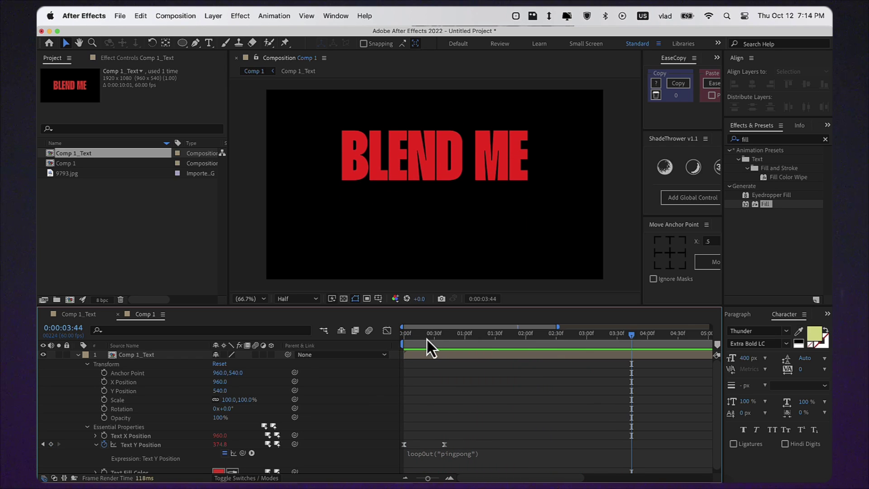
Keyframe Text Fill Color at the start with purple 723870.
key("space")
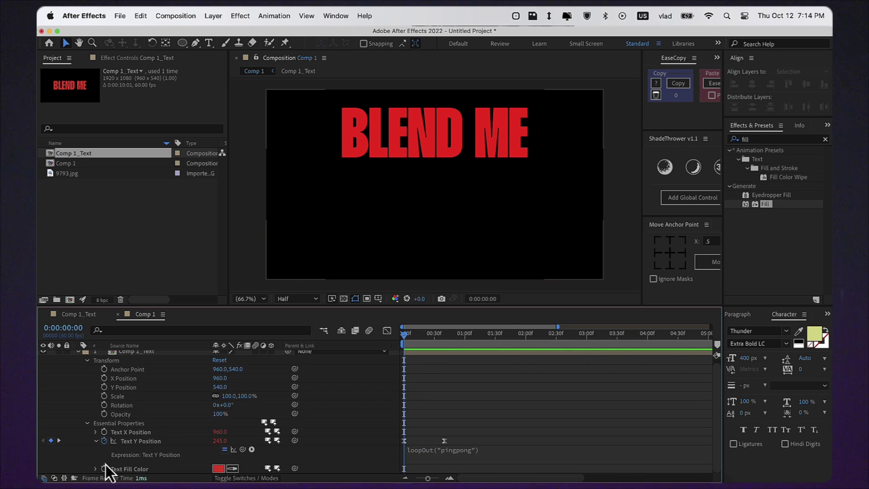
left_click(107, 468)
left_click(218, 468)
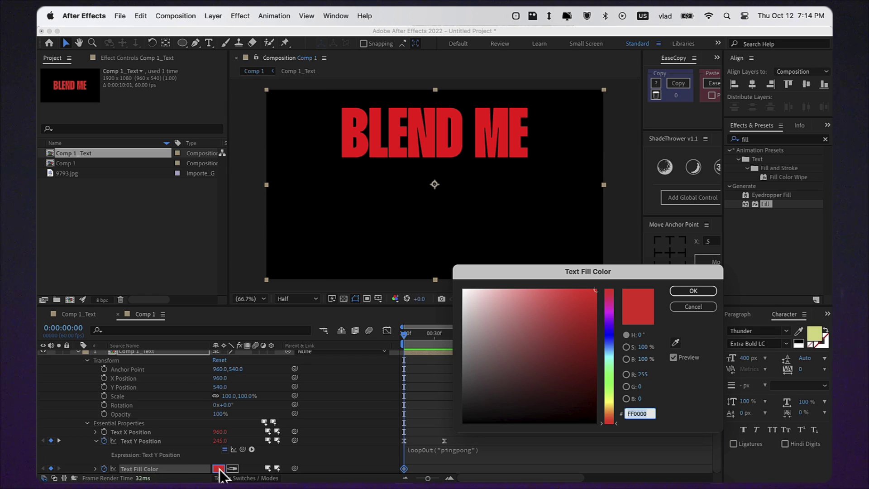
type("72")
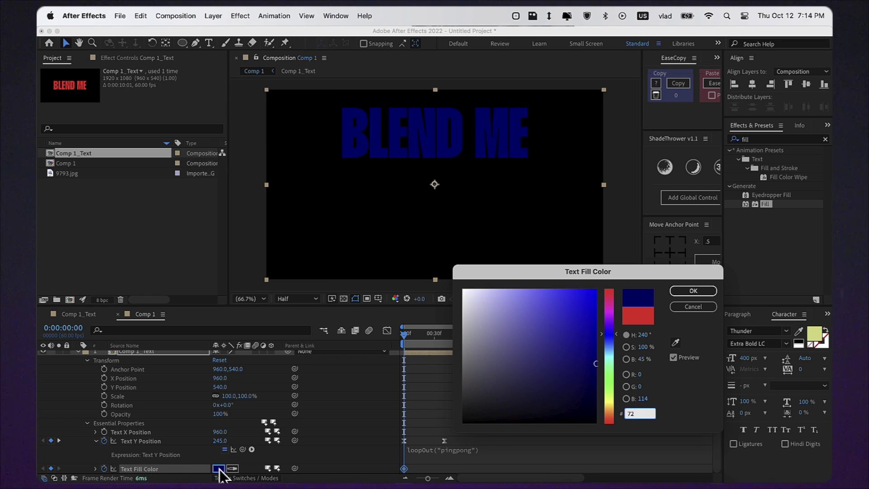
type("3870")
key("Return")
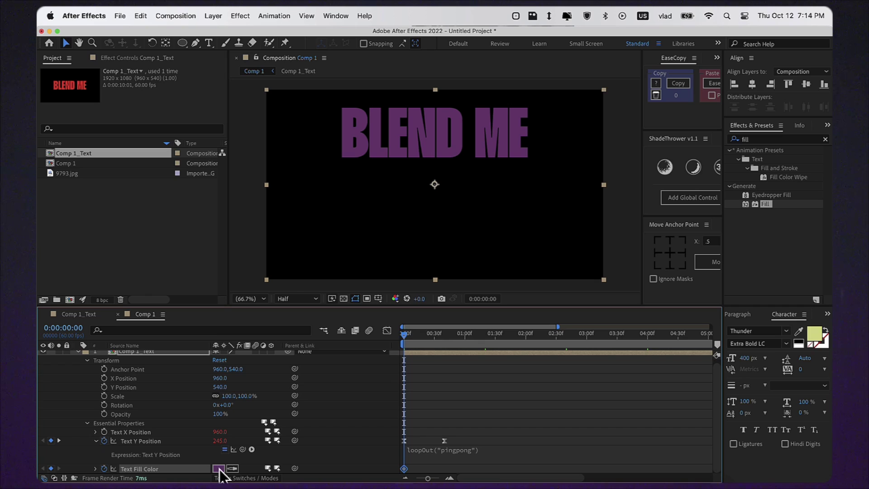
Add later fill colour keyframes, ending with pink FF6170 at 3:20.
key("space")
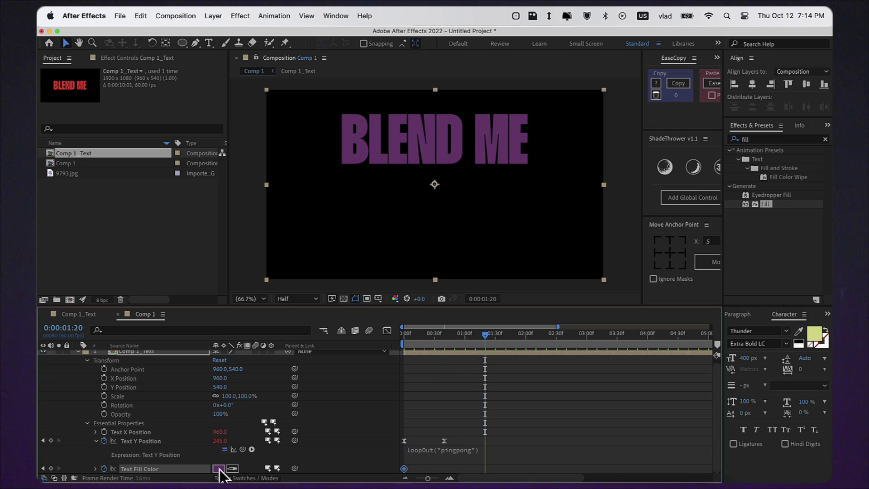
left_click(218, 468)
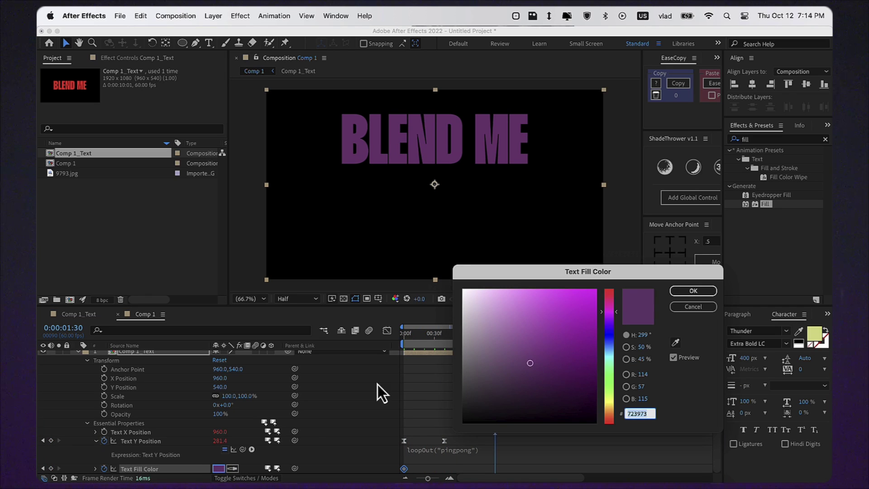
type("054377")
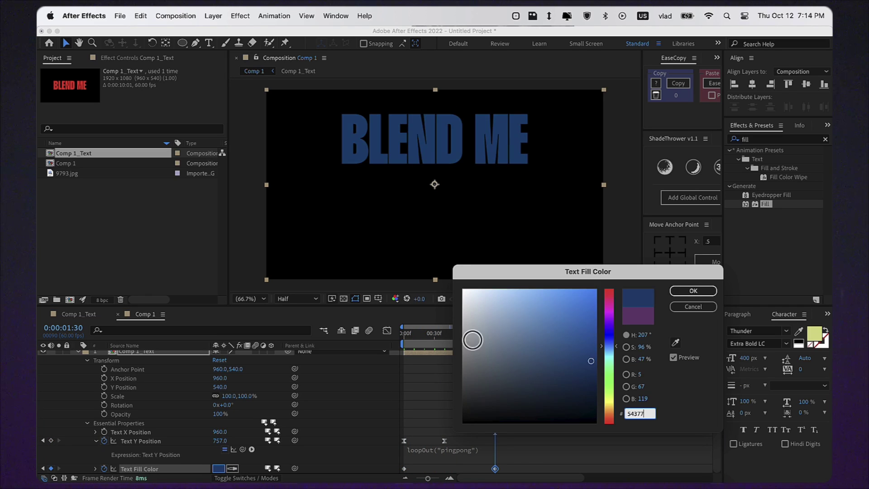
key("Escape")
key("space")
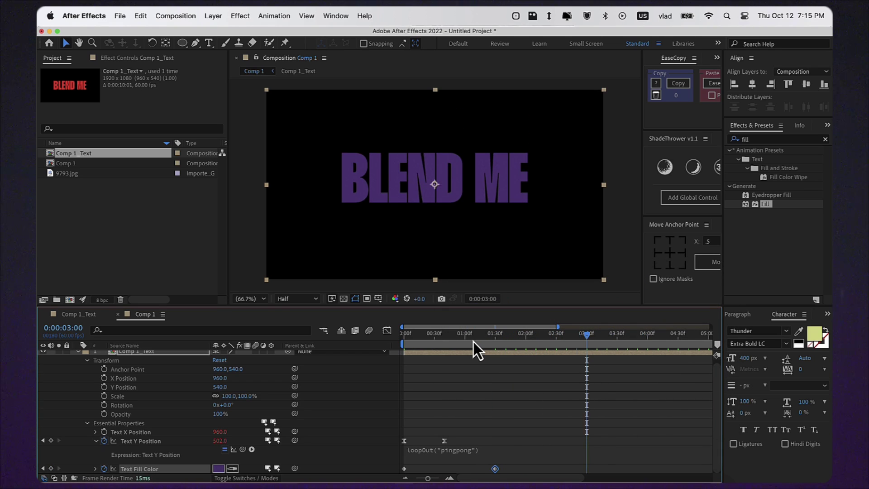
left_click(218, 468)
type("F")
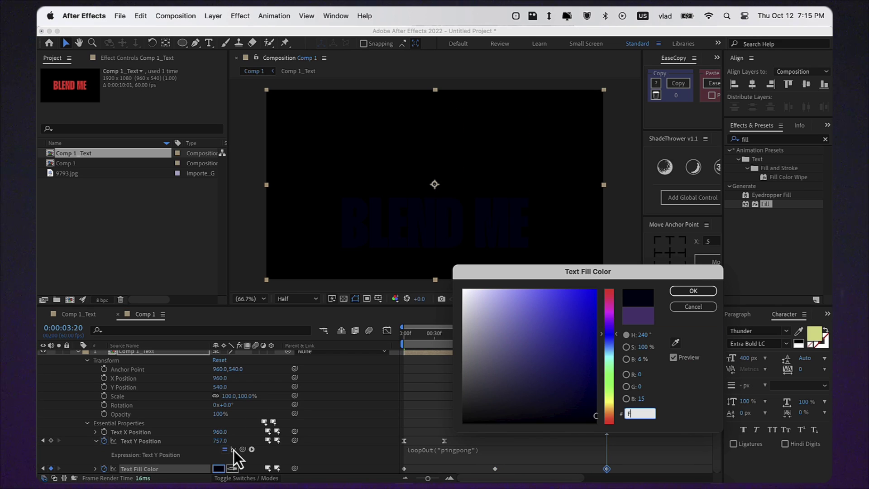
type("F6170")
key("Return")
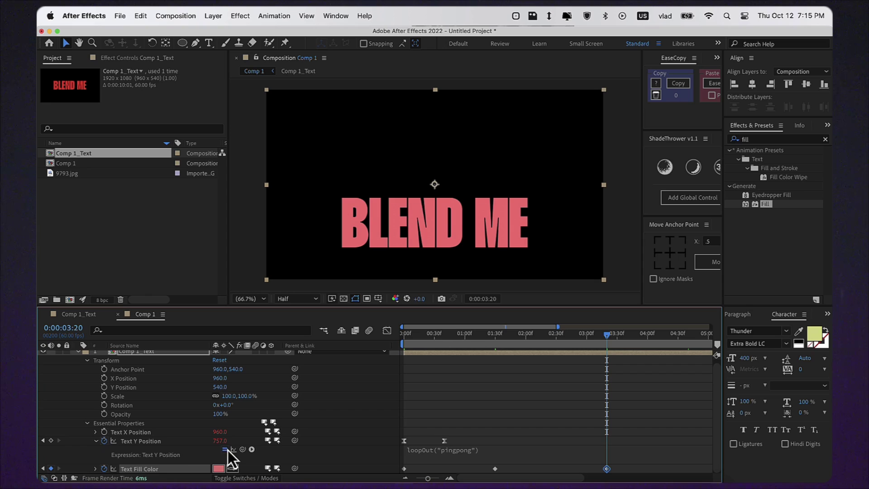
Ease the colour keyframes, loop them with loopOut("pingpong"), and preview the animation.
left_click(159, 467)
key("F9")
left_click(104, 468, "alt")
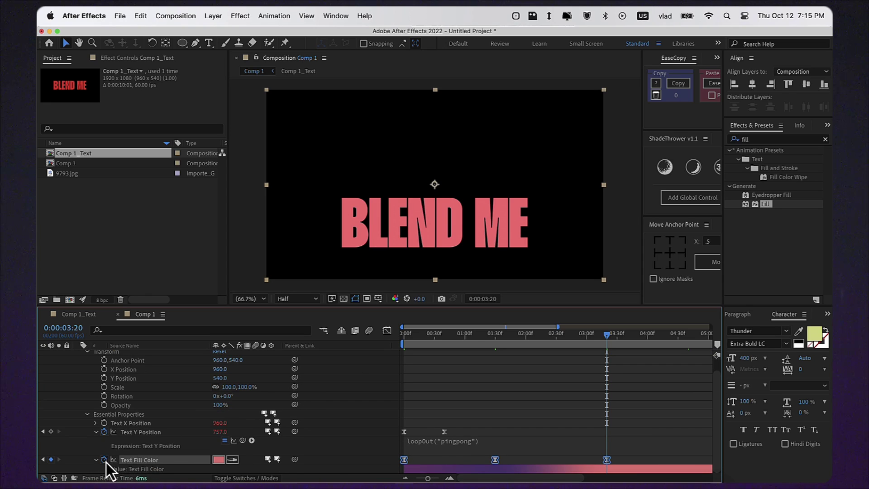
type("loo")
type("pOut(\"pingpong\")")
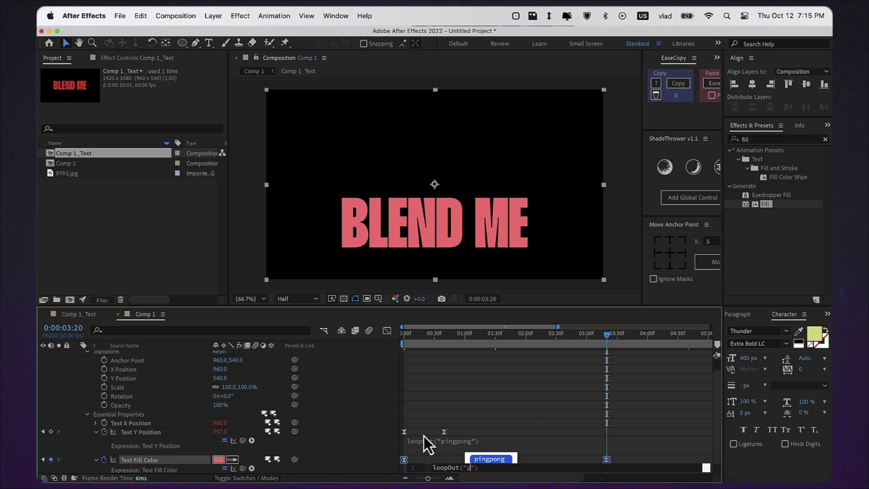
left_click(438, 393)
scroll(438, 393, "down", 3)
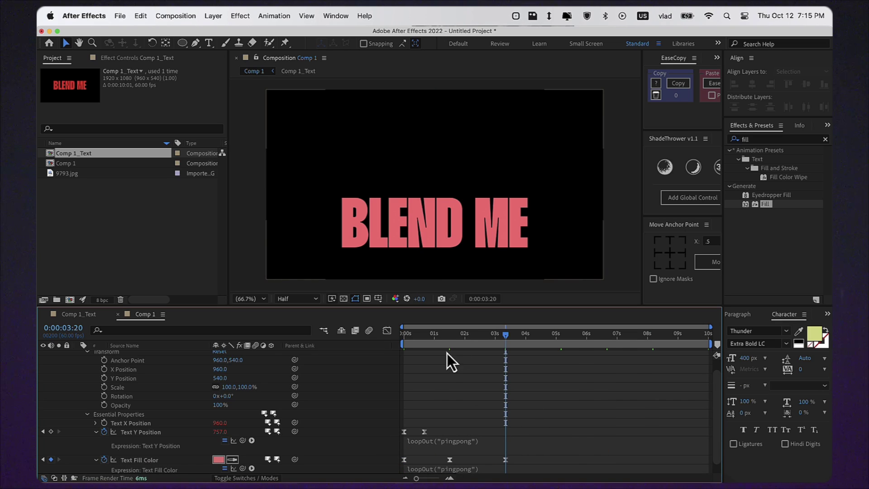
key("space")
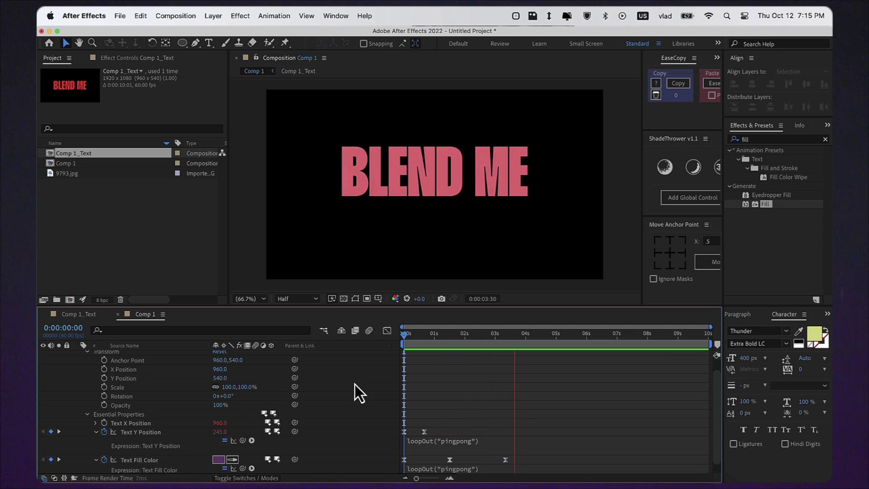
key("space")
scroll(355, 401, "down", 1)
Add a Sliders control layer and apply a Slider Control effect to it.
scroll(355, 401, "up", 3)
right_click(328, 375)
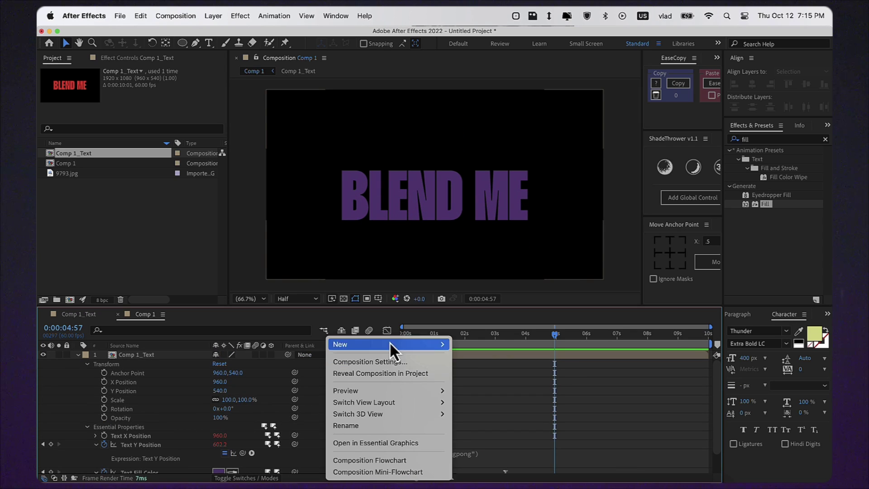
mouse_move(389, 344)
left_click(514, 427)
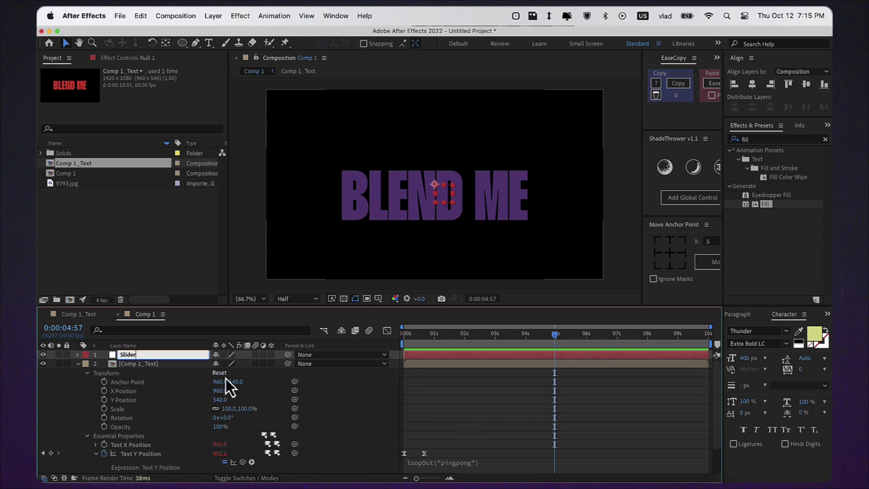
double_click(761, 140)
type("slider")
double_click(769, 158)
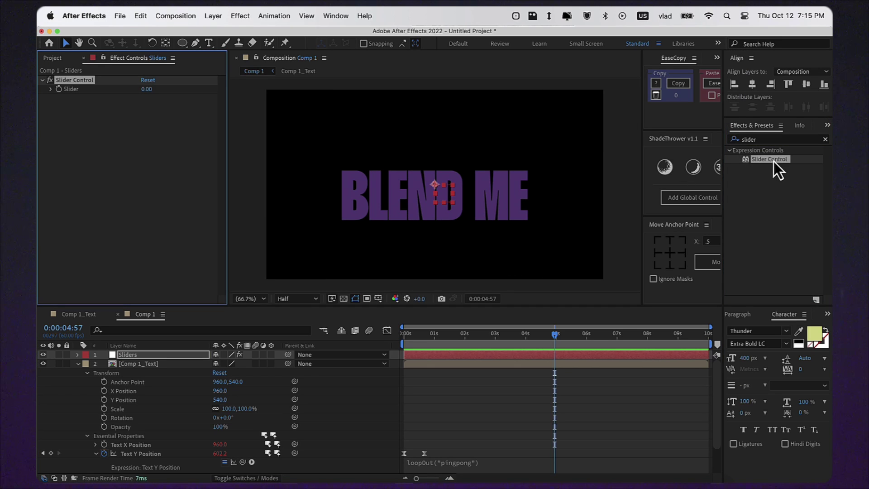
Rename the slider to Slider Horizontal and adjust its value range maximum.
key("Return")
key("BackSpace")
type("Horizontal")
key("Return")
right_click(71, 89)
left_click(73, 97)
double_click(478, 252)
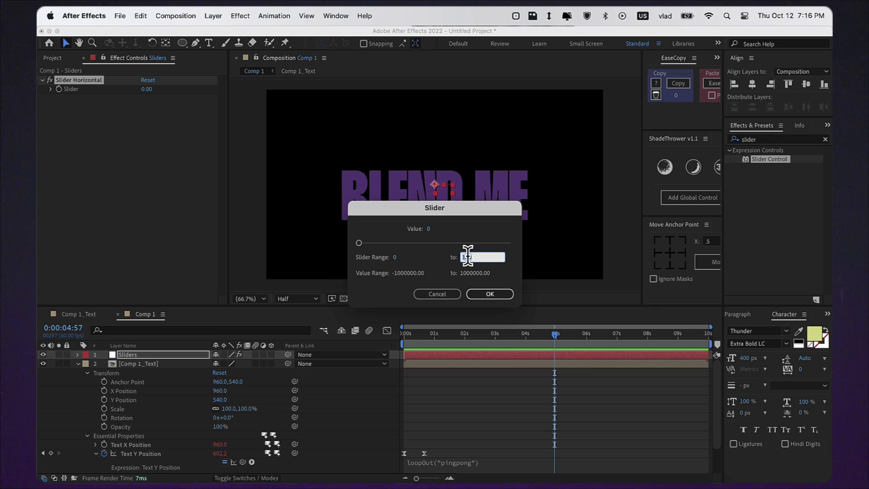
key("Return")
Duplicate the slider as Slider Delay and open its value settings.
key("ctrl+d")
key("Return")
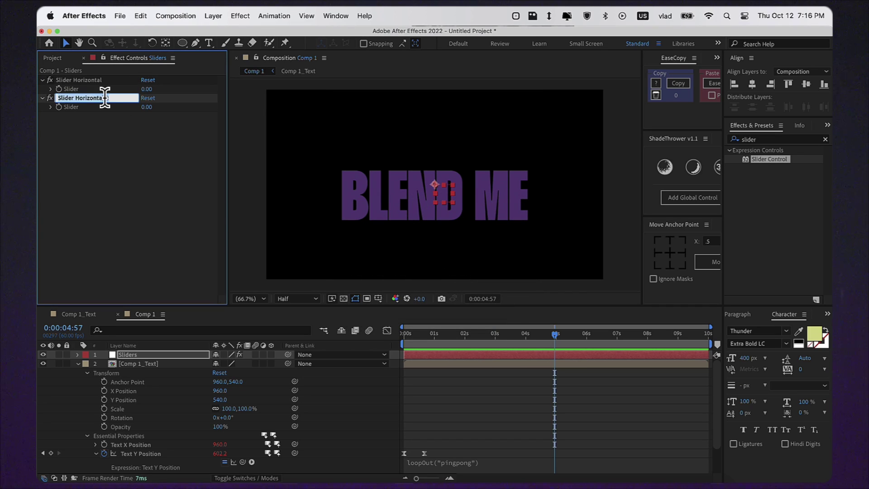
type("Slider Delay")
key("Return")
right_click(74, 109)
left_click(76, 117)
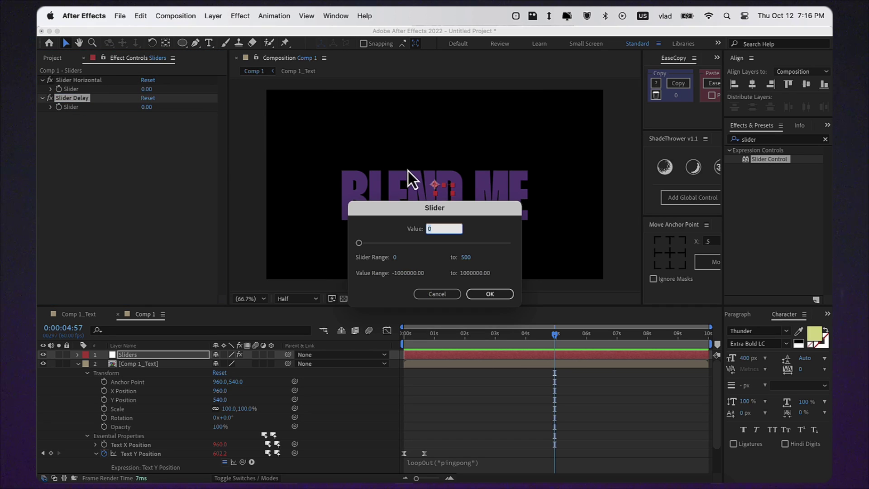
Duplicate again as Slider Color, leaving its value at 0.00.
key("Tab")
key("Tab")
key("Return")
key("ctrl+d")
key("Return")
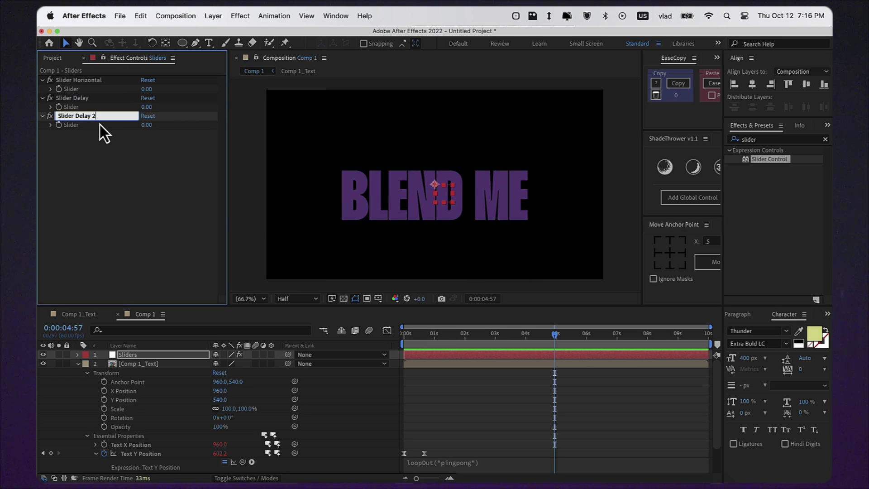
type("Slider Color")
key("Return")
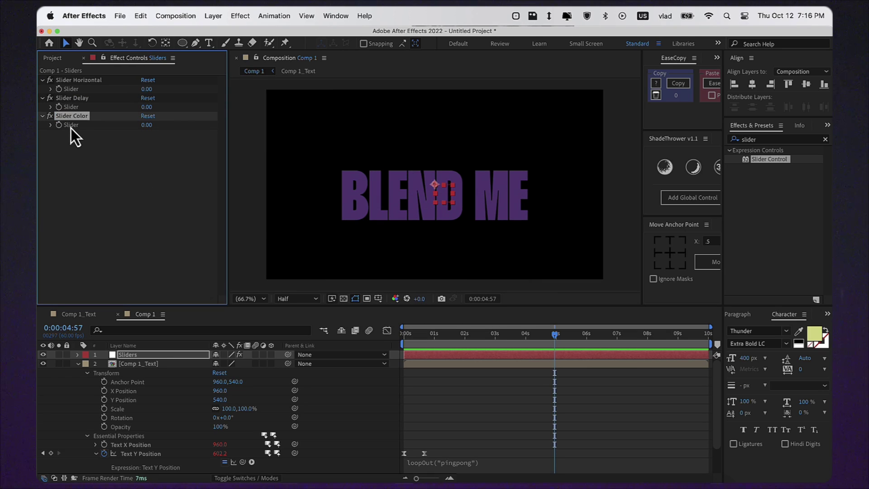
right_click(71, 126)
left_click(82, 136)
left_click(485, 292)
Add another Comp 1_Text layer to the timeline and separate its Position dimensions.
left_click(54, 58)
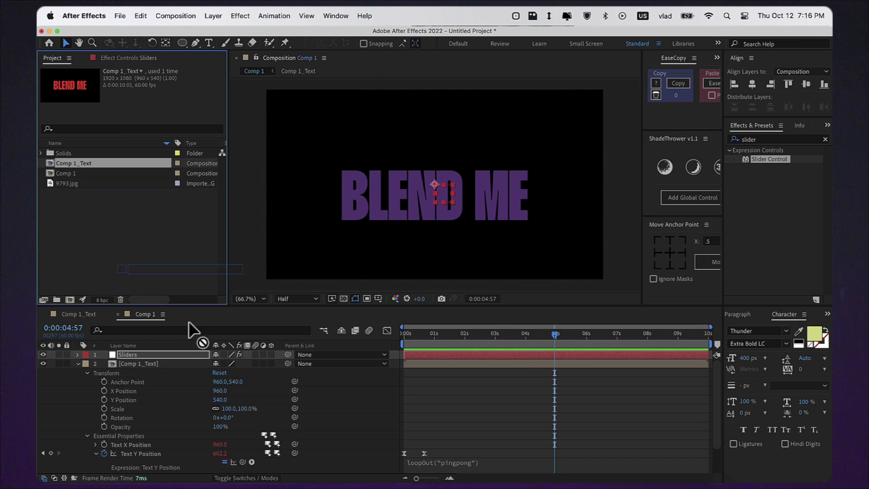
left_click_drag(188, 321, 170, 361)
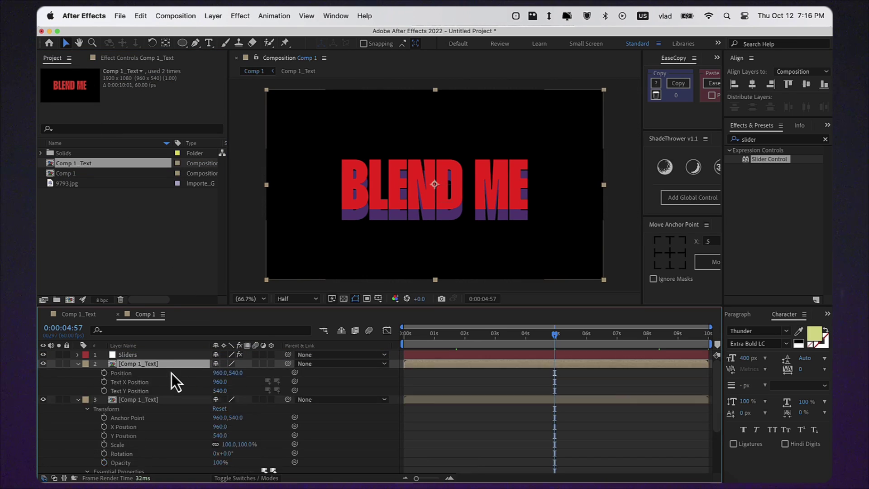
left_click(78, 364)
left_click(78, 364)
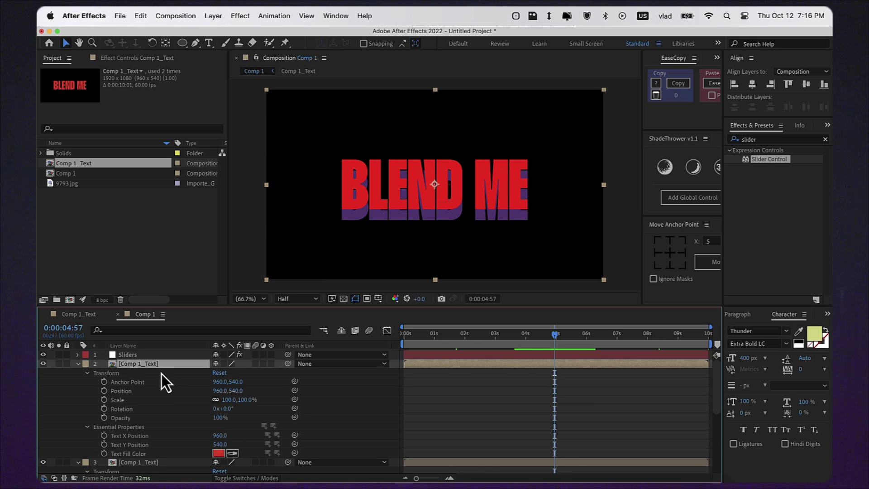
left_click(161, 354)
left_click(145, 59)
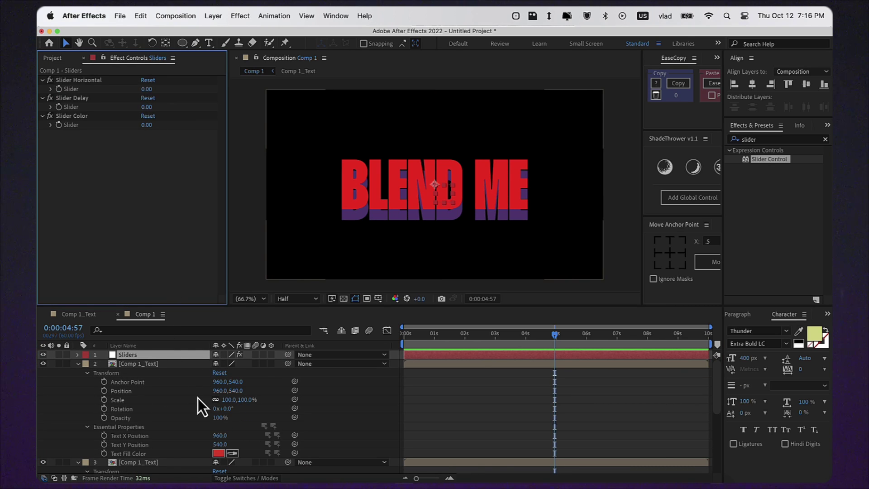
right_click(125, 391)
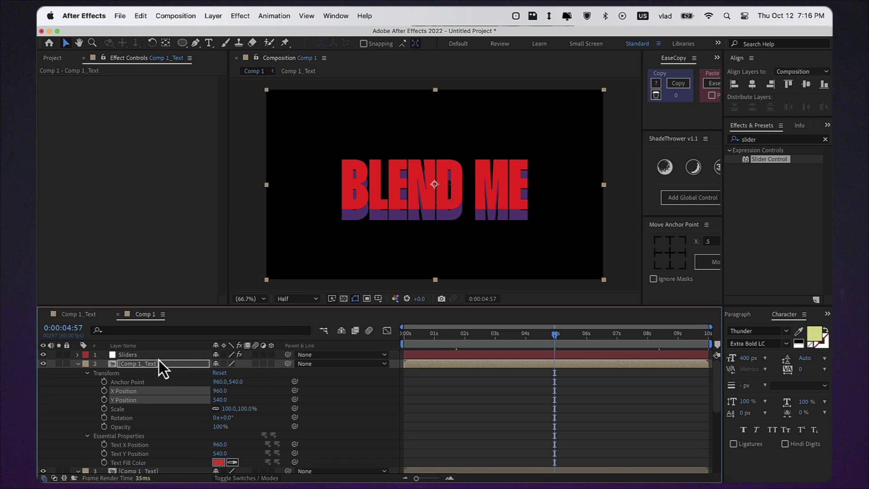
Link X Position to Slider Horizontal, storing it as sliderH in the expression.
left_click(156, 356)
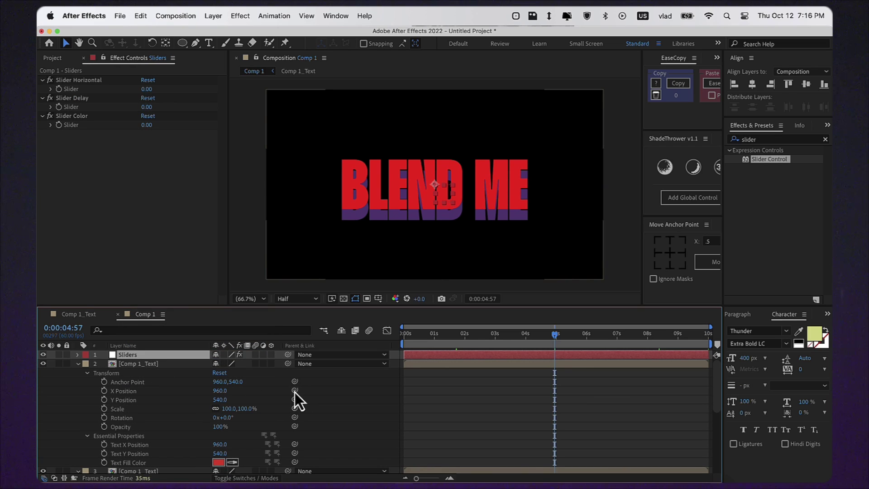
left_click_drag(295, 392, 99, 90)
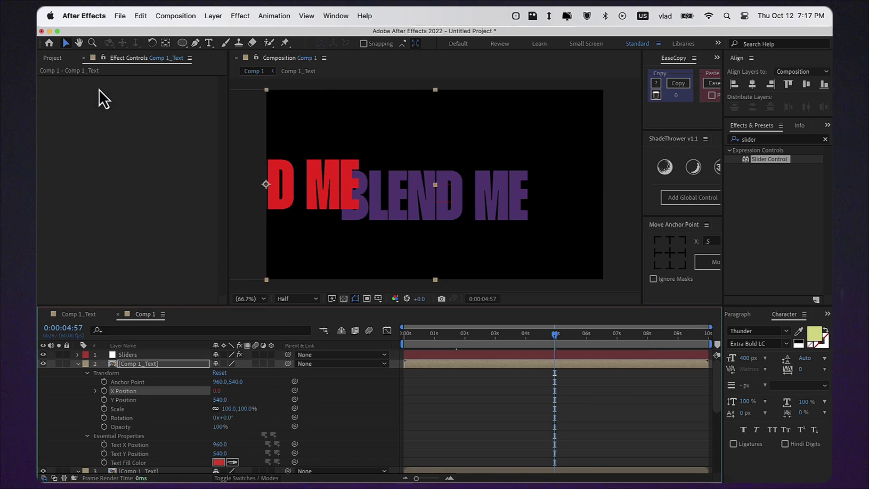
left_click(96, 391)
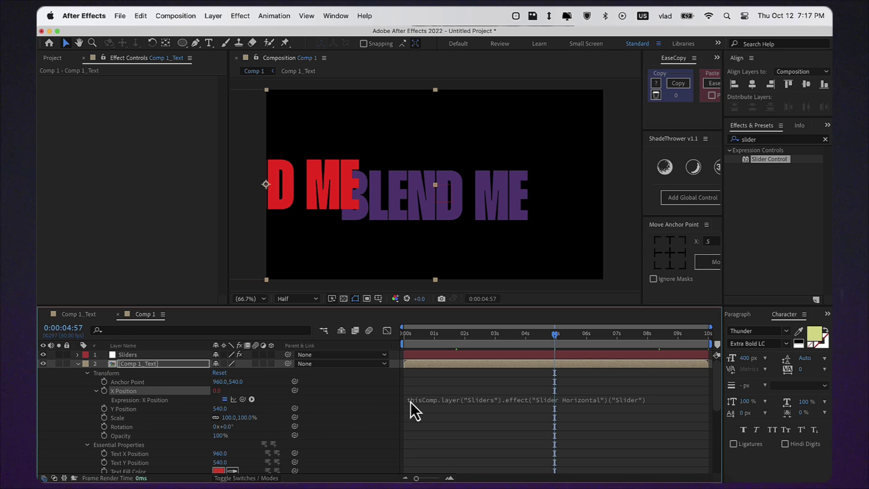
left_click(422, 399)
left_click(433, 400)
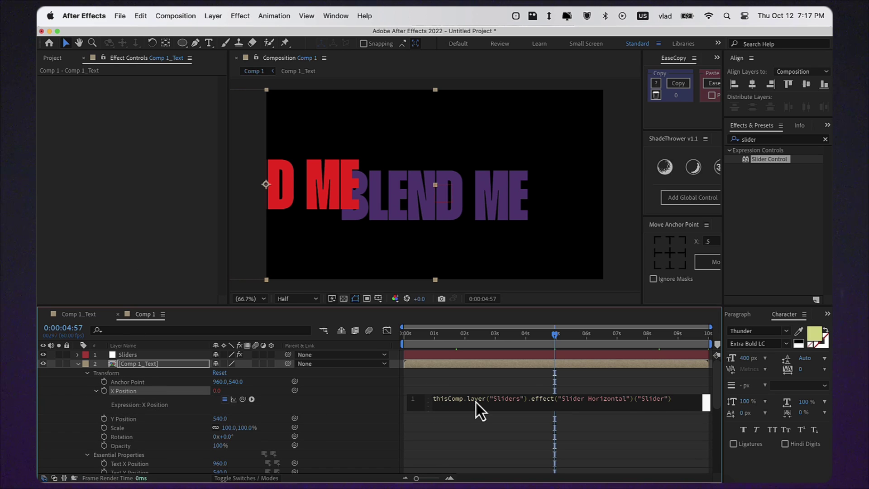
type("sliderH =")
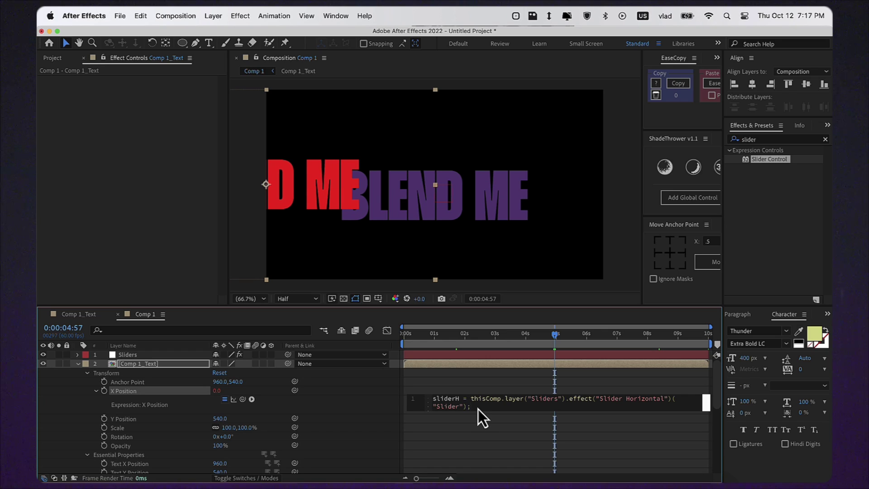
key("Return")
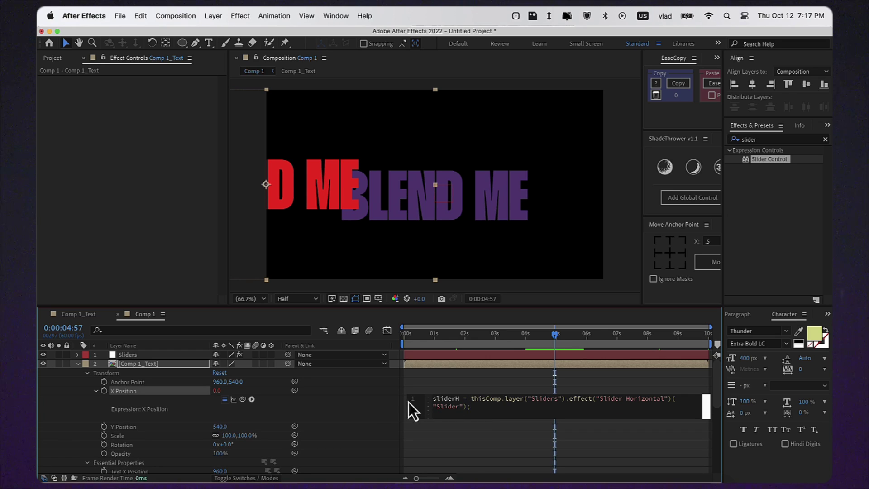
Make X Position follow layer index+1 minus sliderH, then test with Slider Horizontal.
left_click(297, 392)
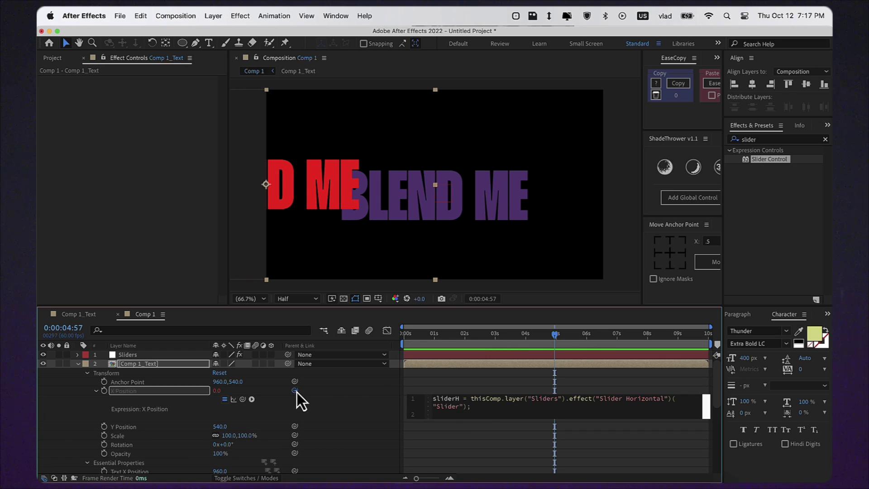
left_click_drag(297, 392, 139, 361)
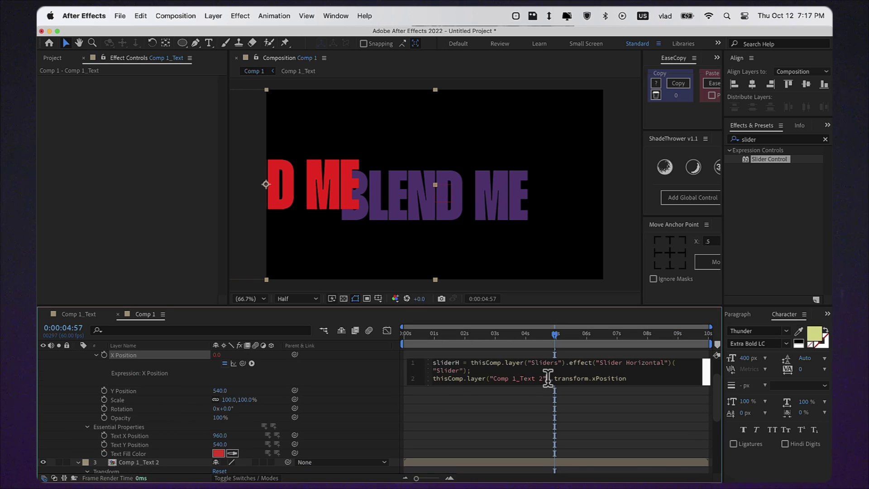
left_click_drag(547, 382, 490, 380)
type("index+1")
type(" - sliderH")
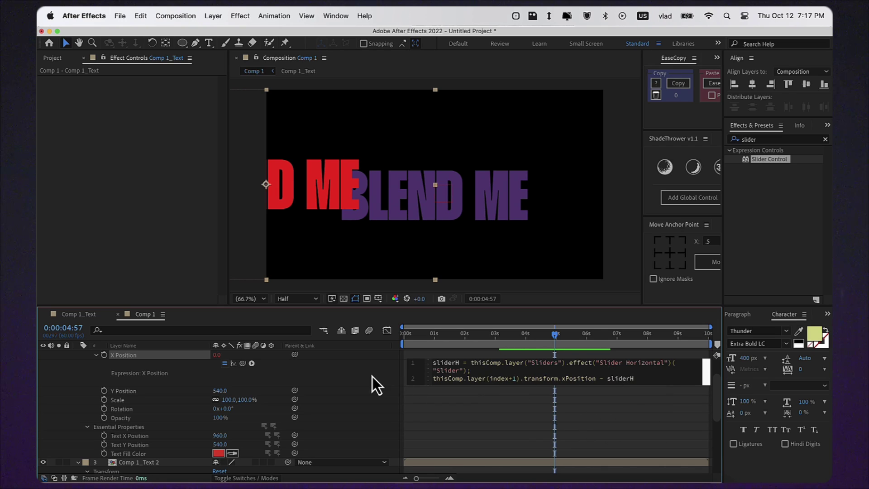
left_click(372, 377)
scroll(372, 375, "up", 3)
left_click(166, 356)
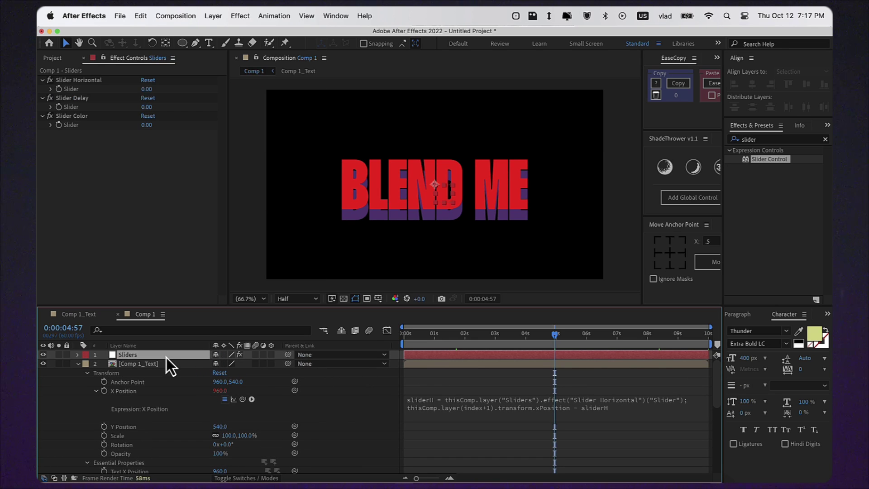
left_click_drag(150, 93, 124, 99)
Reset Slider Horizontal and link Text Y Position to Slider Delay as a delay variable.
key("cmd+z")
scroll(278, 387, "down", 3)
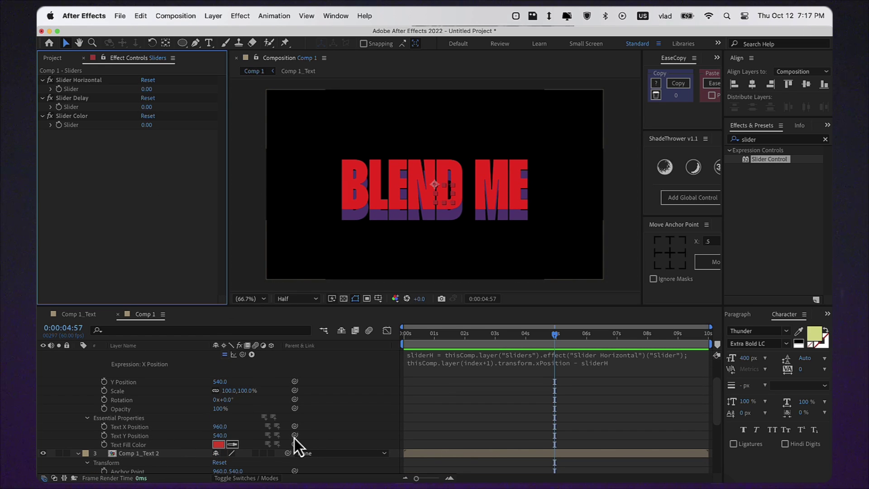
left_click_drag(294, 438, 85, 108)
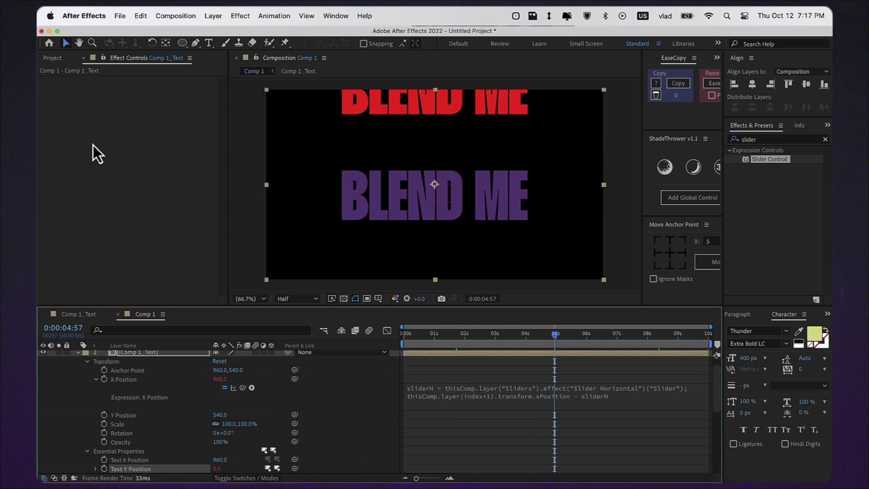
scroll(149, 443, "down", 5)
scroll(149, 442, "up", 2)
left_click(454, 391)
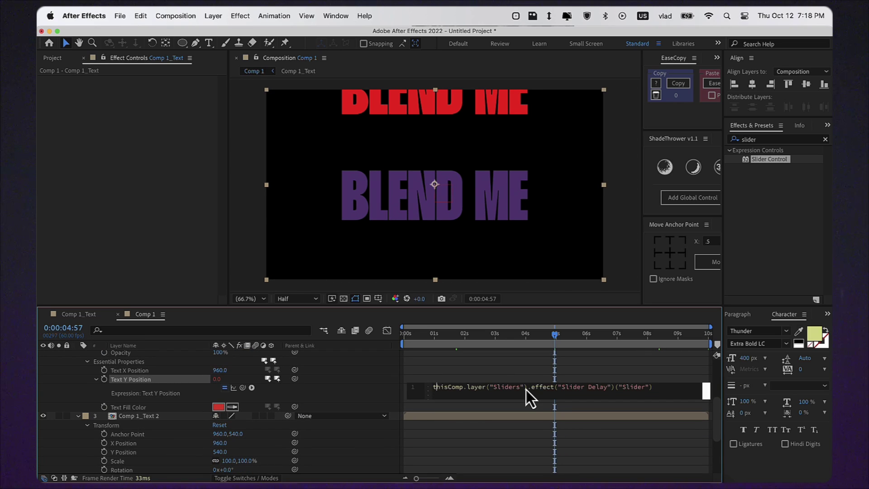
type("delay =")
key("End")
type(";")
key("Return")
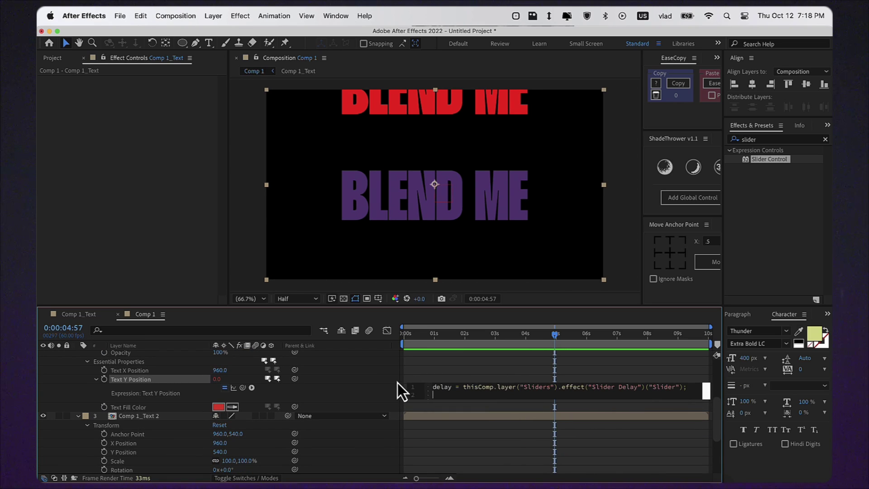
Make Text Y Position follow layer index+1's valueAtTime(time+delay).
left_click_drag(294, 379, 159, 445)
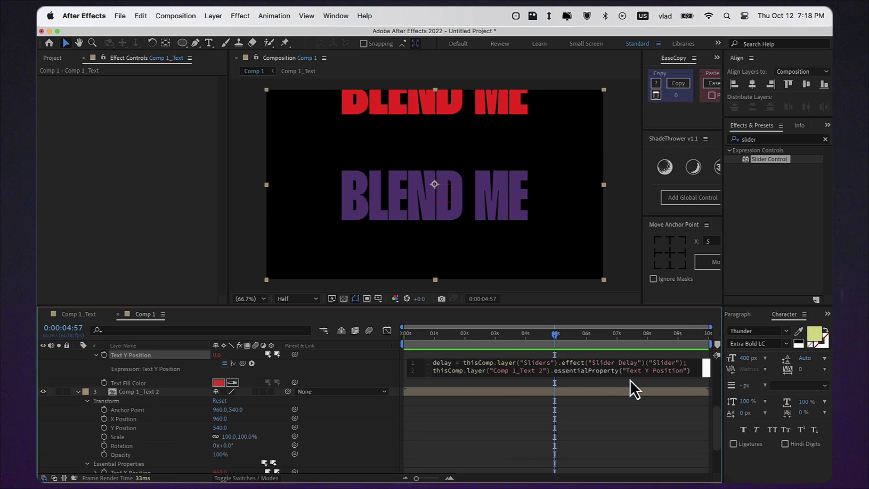
left_click_drag(548, 373, 492, 372)
type("index+")
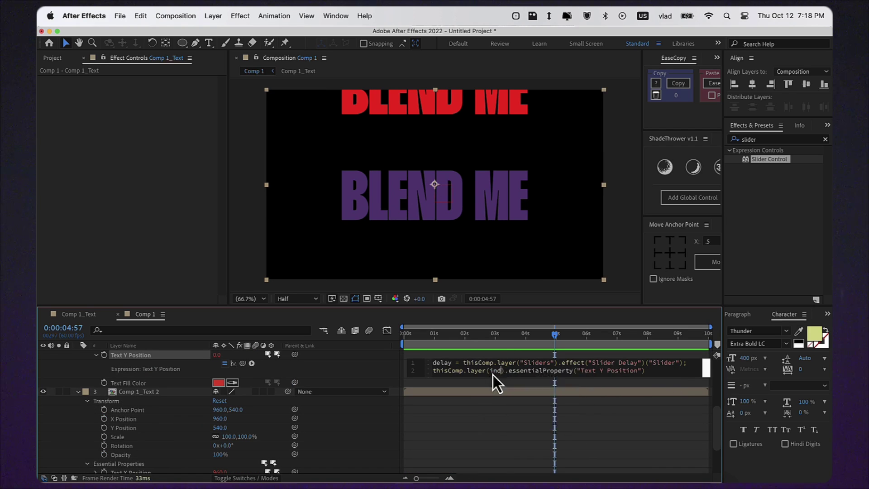
type("1")
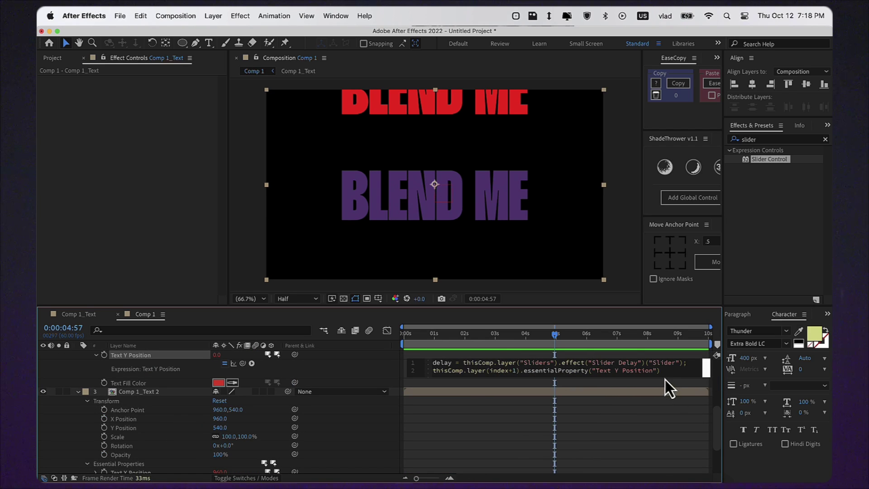
type(".valueA")
key("Return")
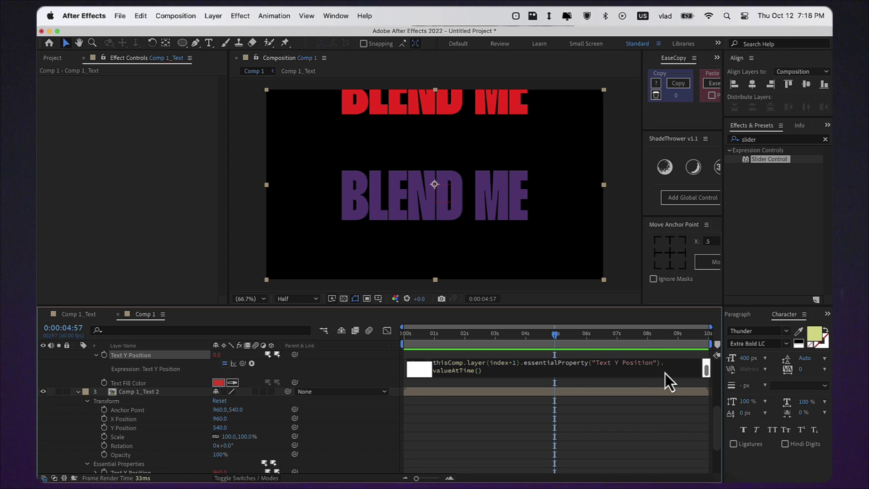
type("time+delay")
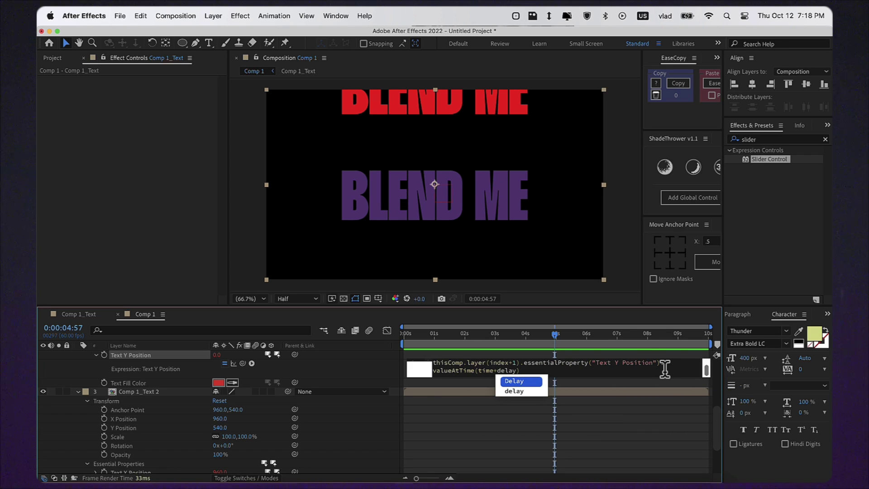
left_click(382, 368)
Link the Text Fill Color to the Slider Color control.
scroll(383, 368, "up", 5)
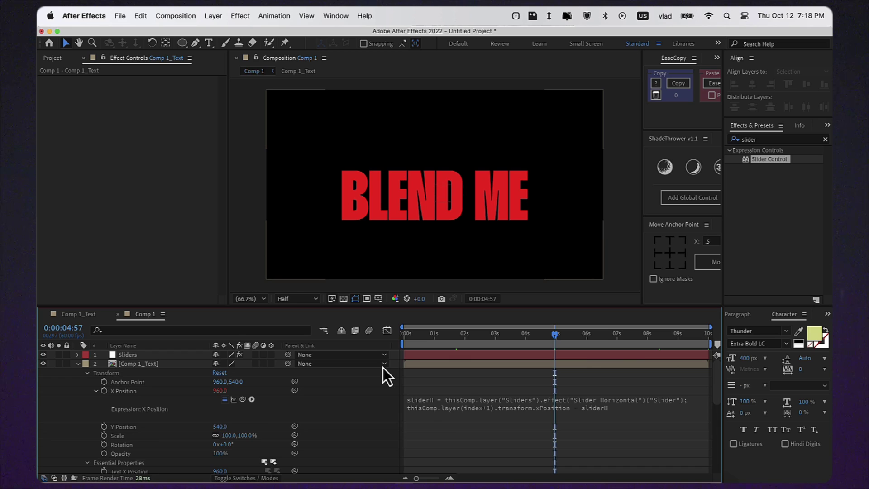
scroll(149, 418, "down", 5)
scroll(188, 385, "up", 5)
scroll(297, 420, "down", 5)
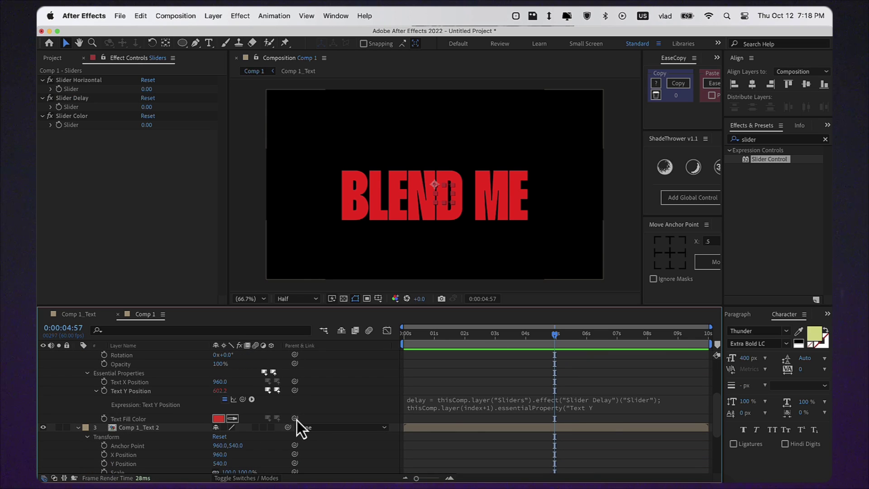
left_click_drag(295, 418, 79, 125)
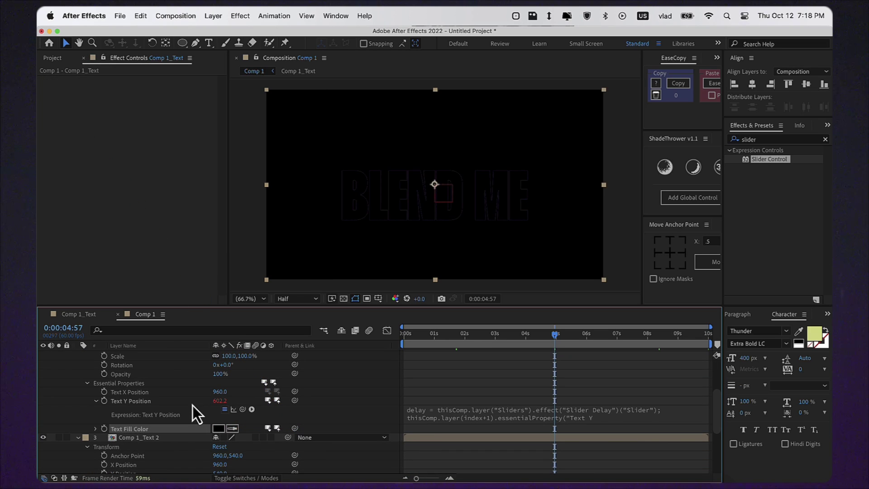
Rename temp to color and make the fill use index+1.valueAtTime(time+color).
left_click(95, 428)
left_click(452, 401)
left_click(484, 402)
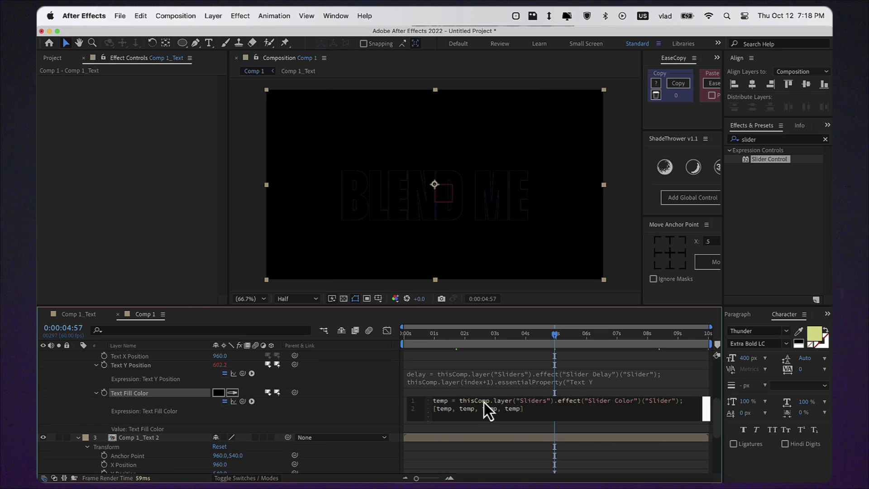
double_click(442, 399)
type("color")
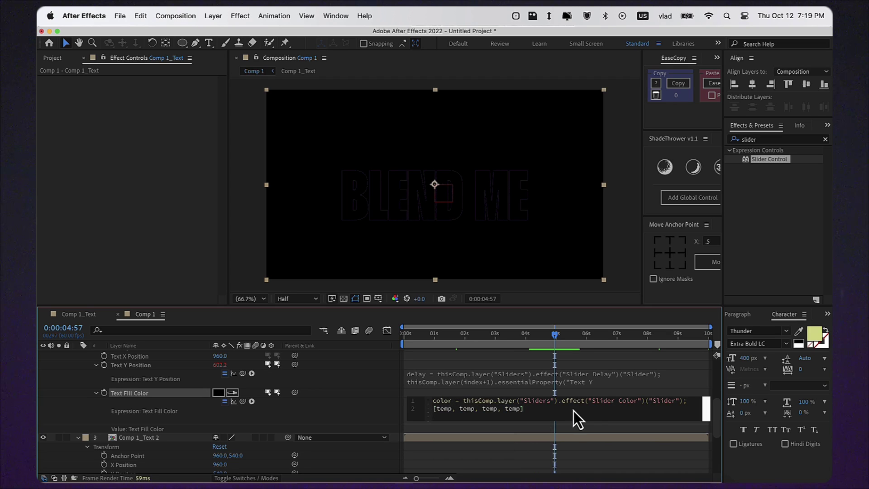
left_click_drag(525, 409, 435, 414)
key("BackSpace")
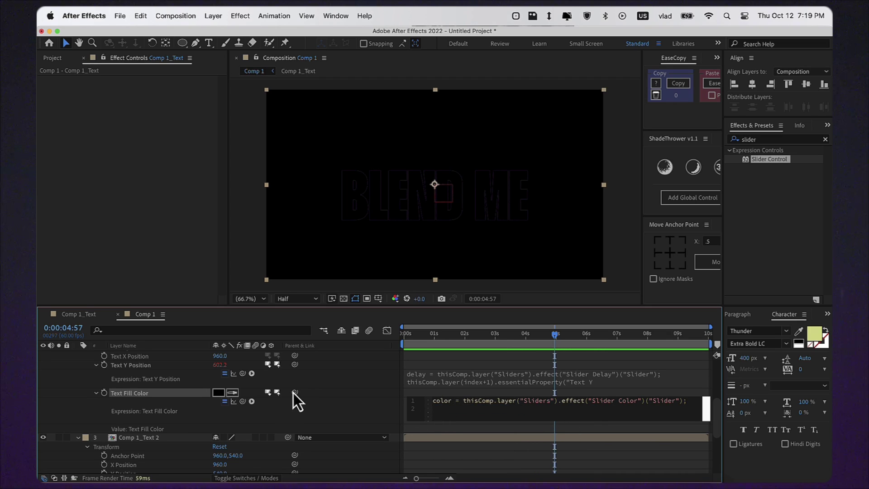
left_click_drag(294, 392, 164, 450)
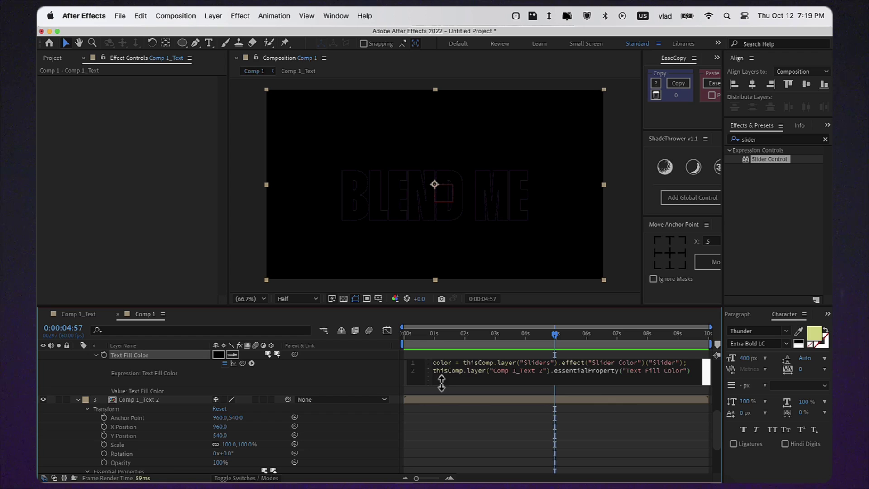
left_click_drag(496, 370, 559, 370)
type("index+1")
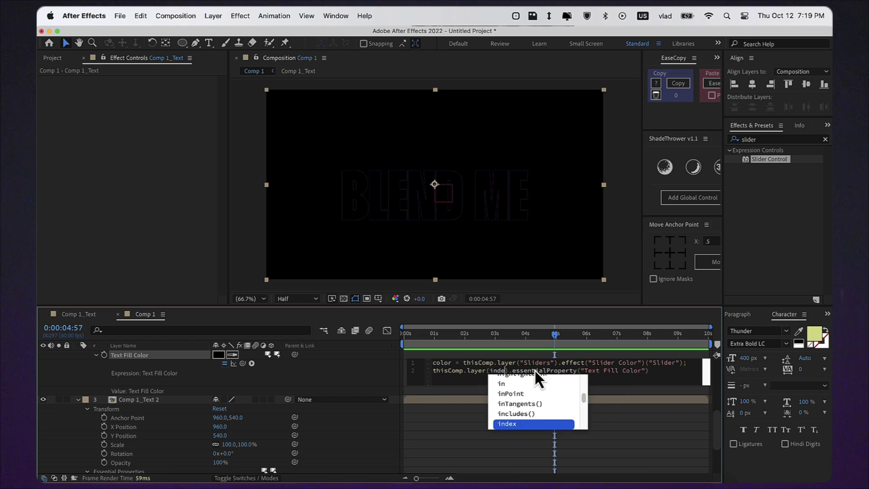
type(".valueAtTime(")
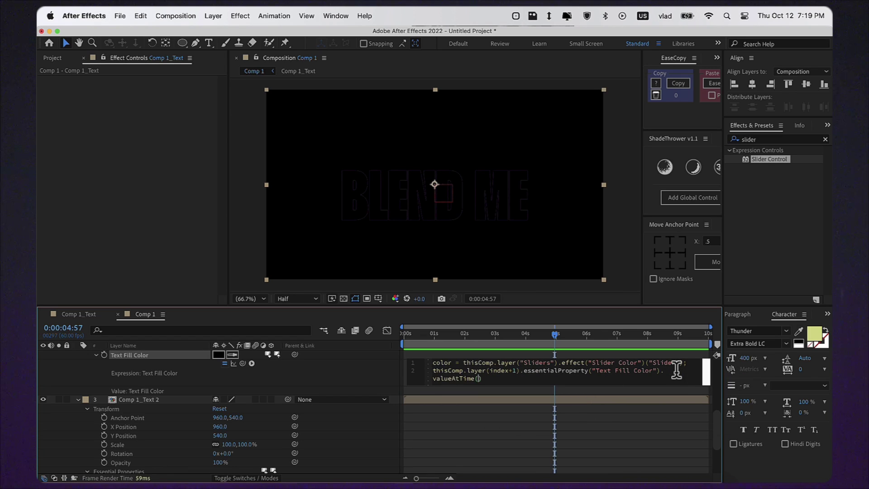
type("time+color")
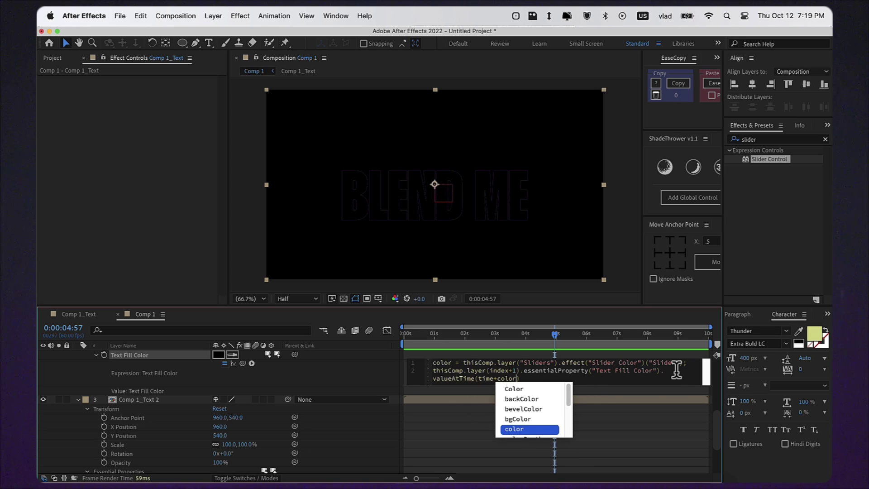
Commit the fill expression, collapse properties and duplicate the Comp 1_Text layer repeatedly.
left_click(378, 375)
key("u")
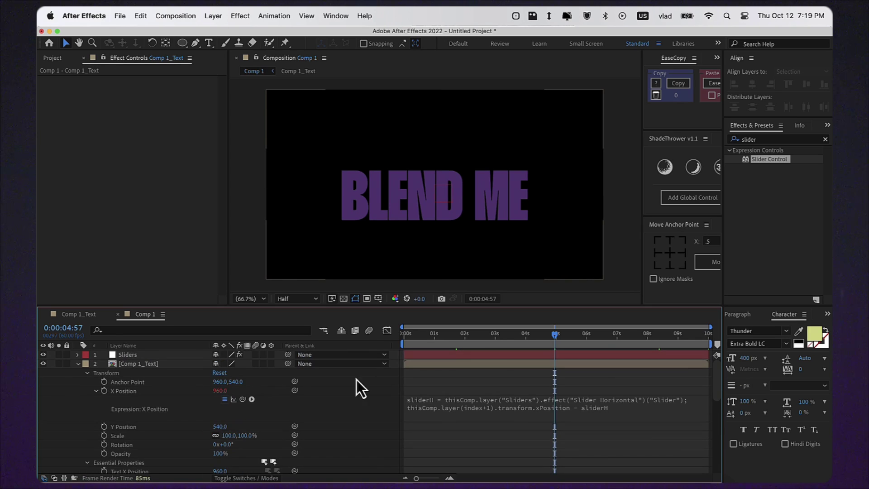
left_click(77, 372)
key("super+d")
key("super+d")
key("super+d")
key("super+d")
key("super+d")
key("super+d")
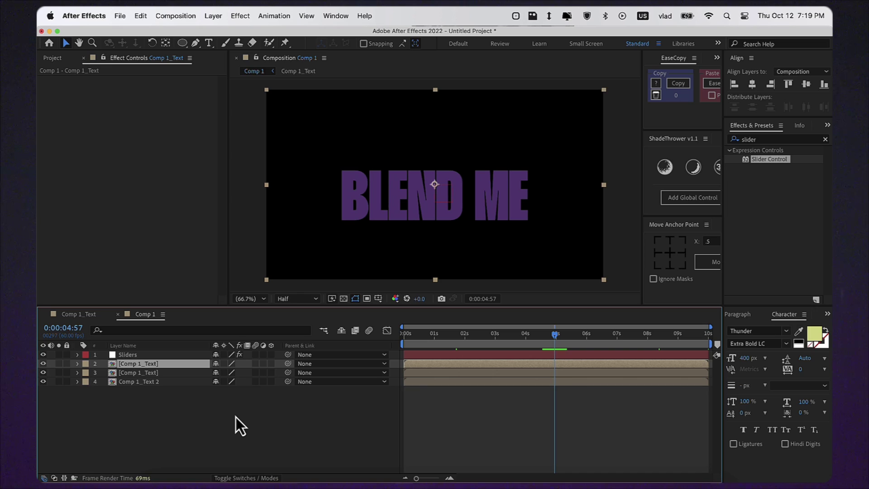
key("super+d")
key("super+d")
key("super+d")
key("super+d")
key("super+d")
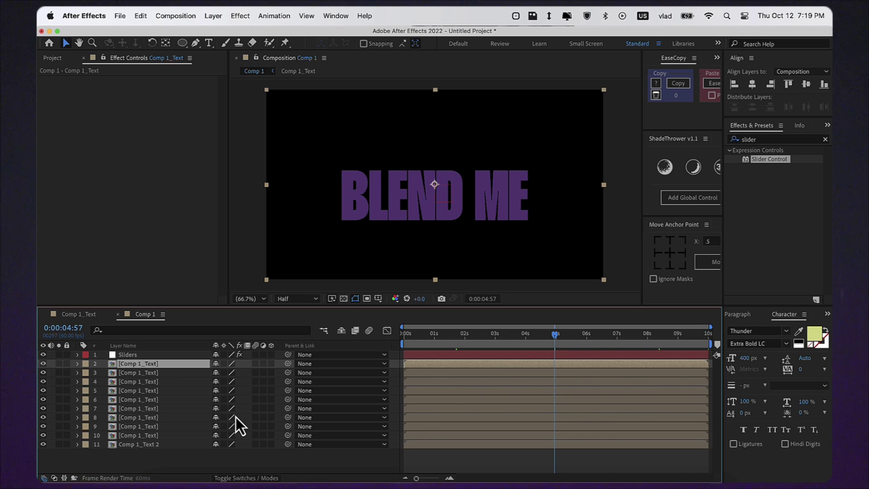
key("super+d")
key("super+d")
key("super+d")
key("super+d")
key("super+d")
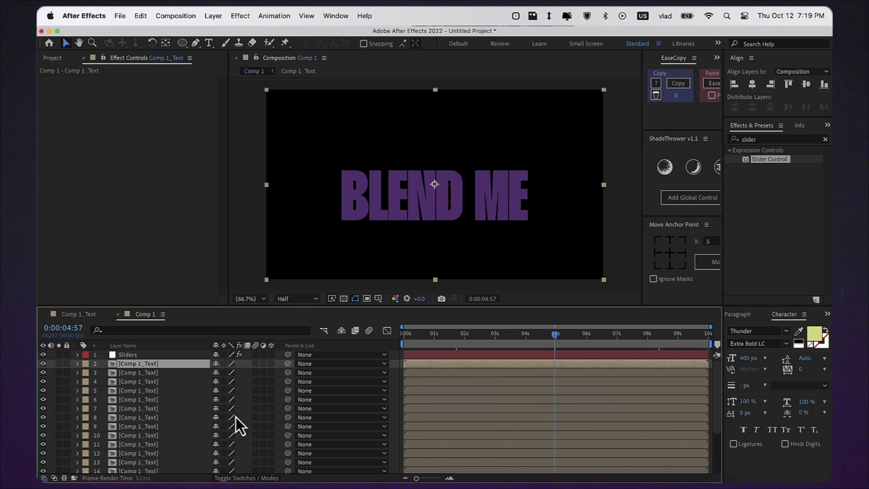
Scrub Slider Horizontal to 12, Slider Color to 0.51 and Slider Delay to 0.04.
left_click(177, 356)
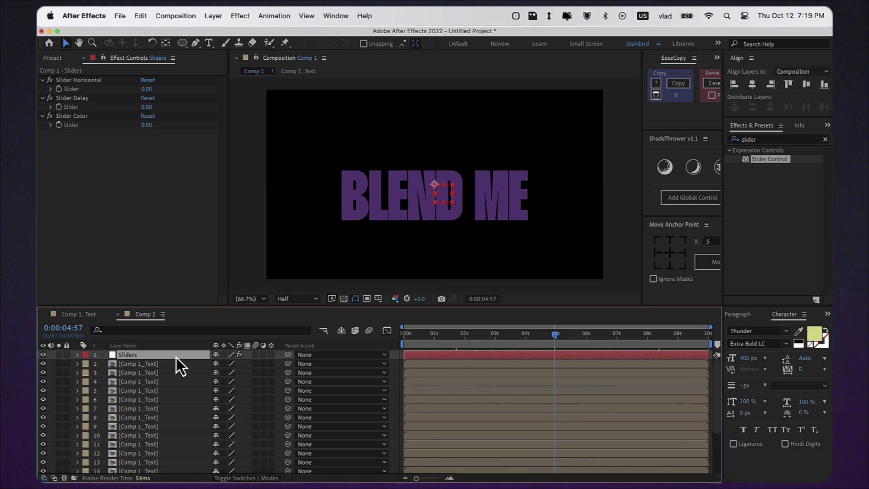
left_click_drag(147, 94, 171, 124)
left_click_drag(148, 89, 127, 114)
left_click_drag(426, 338, 393, 340)
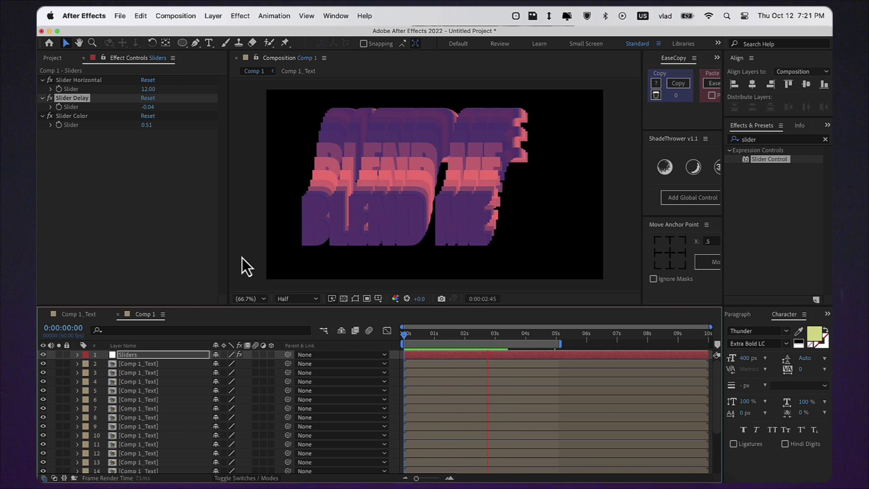
left_click_drag(147, 107, 184, 113)
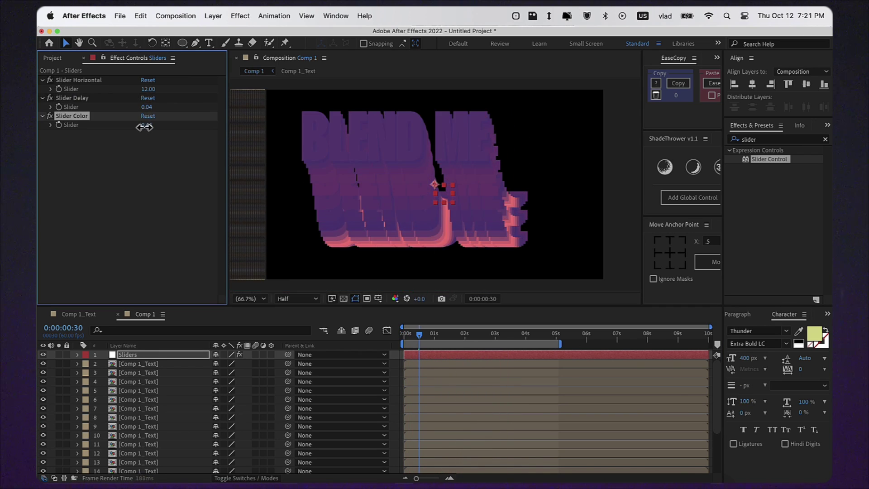
Remove the Text Fill Color expression from the top Comp 1_Text layer.
left_click(185, 364)
key("e")
key("e")
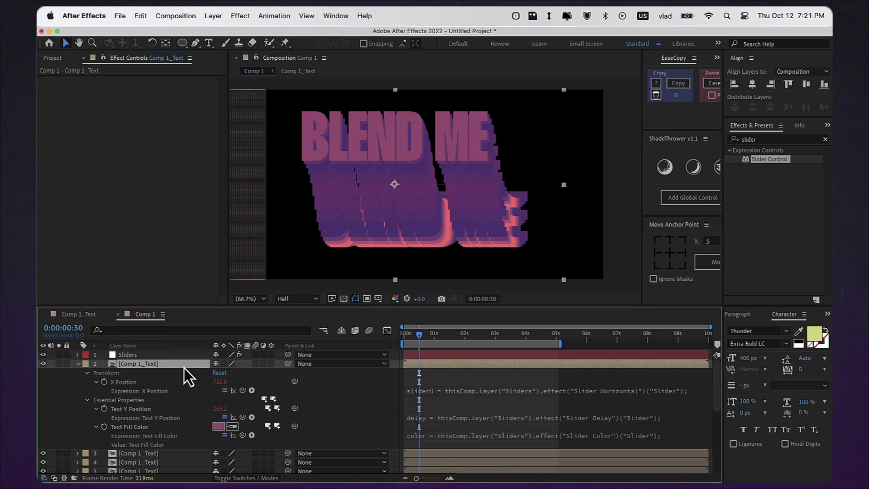
left_click(419, 435)
key("super+a")
key("BackSpace")
left_click(420, 430)
Set the layer's fill colour to pale pink F1C2F2 and preview the animation.
left_click(221, 427)
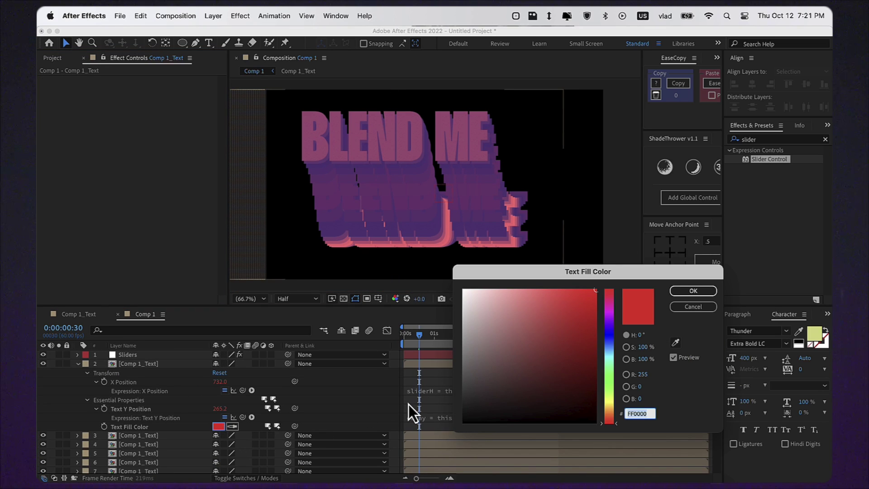
type("F1C2F2")
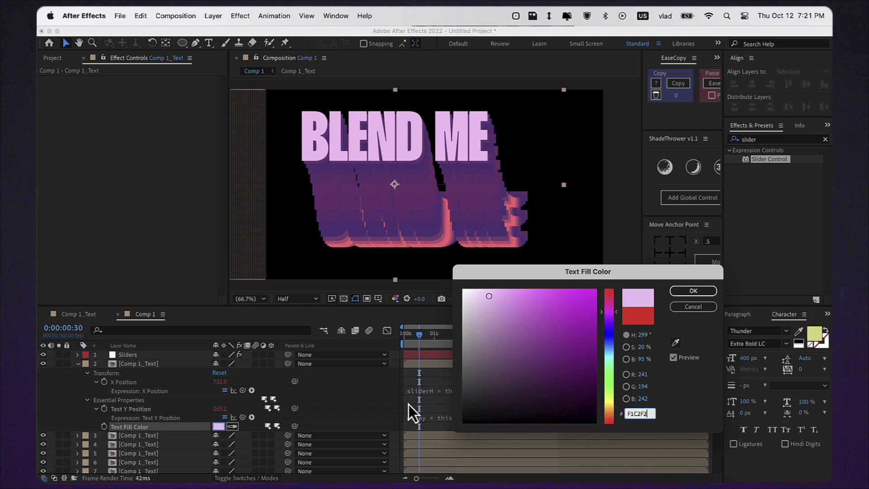
key("Return")
key("space")
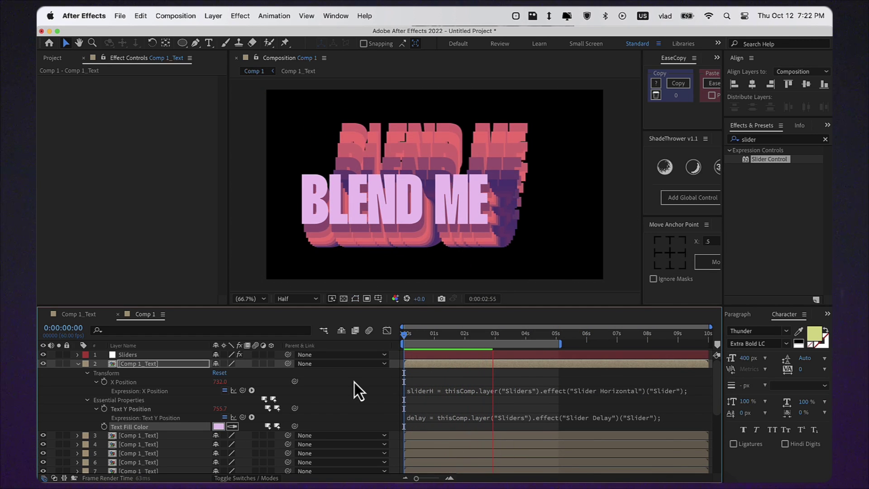
Add a new adjustment layer named Wave.
right_click(354, 382)
mouse_move(418, 355)
left_click(517, 428)
key("Return")
type("Wave")
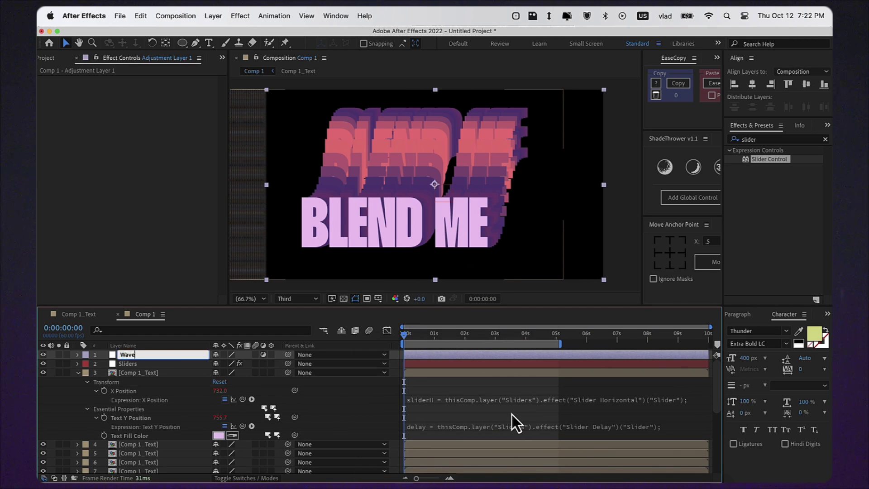
key("Return")
Apply Wave Warp to the Wave layer with height 40 and width 330.
left_click(775, 139)
type("wave")
double_click(769, 159)
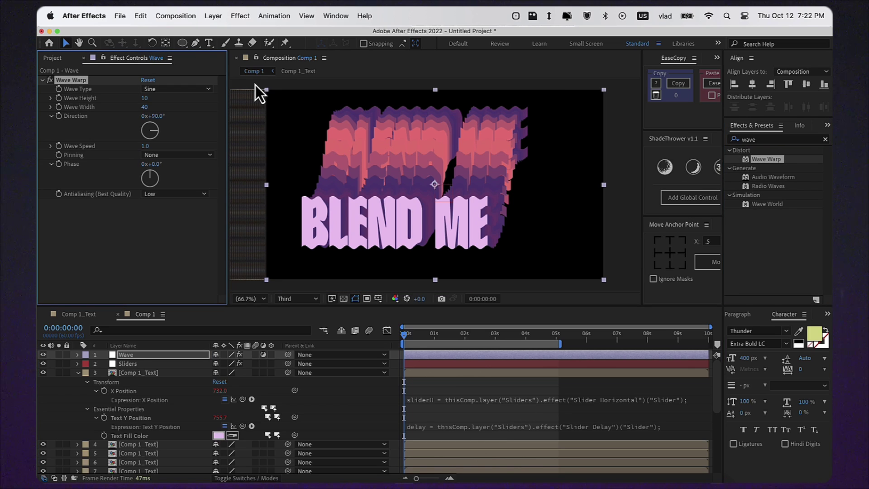
left_click(146, 98)
type("40")
key("Tab")
type("330")
key("Tab")
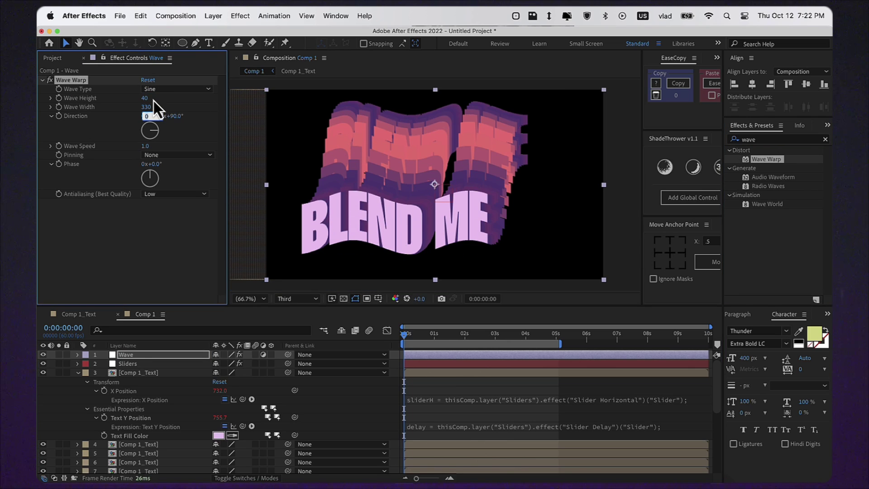
Pin the wave at Top Edge and set Wave Speed to 0.3.
left_click(169, 156)
left_click(193, 220)
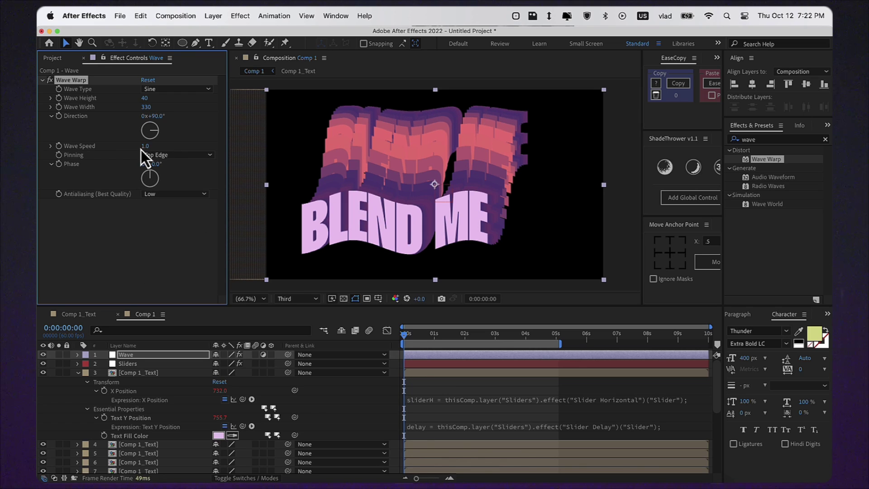
left_click(145, 146)
type("0.3")
key("Return")
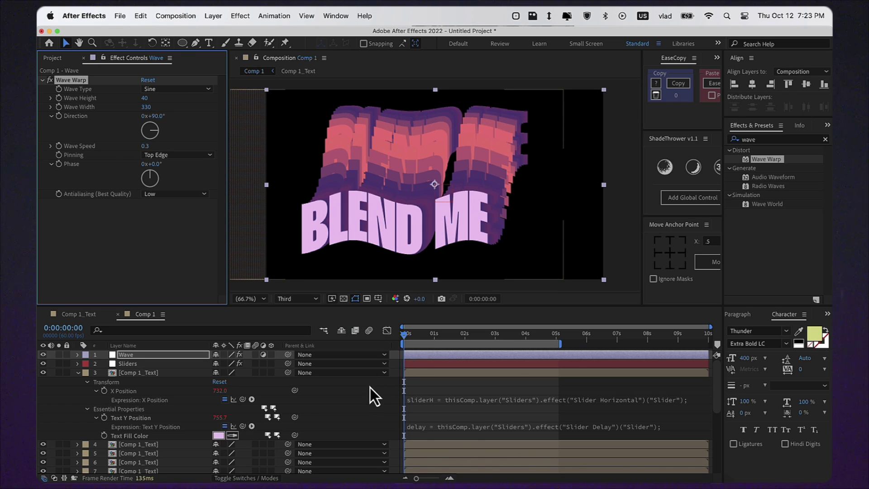
Add a null object layer named Text Move.
right_click(355, 387)
mouse_move(375, 343)
left_click(524, 406)
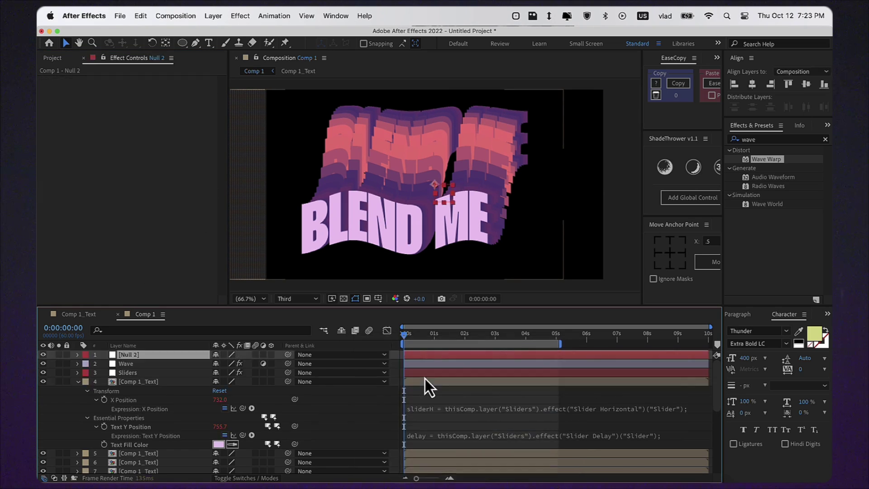
key("Return")
type("Text Move")
key("Return")
Parent all text copies to Text Move, shift the wavy text, and preview.
left_click(148, 384)
left_click(167, 458, "shift")
left_click_drag(289, 382, 154, 357)
left_click_drag(442, 192, 464, 189)
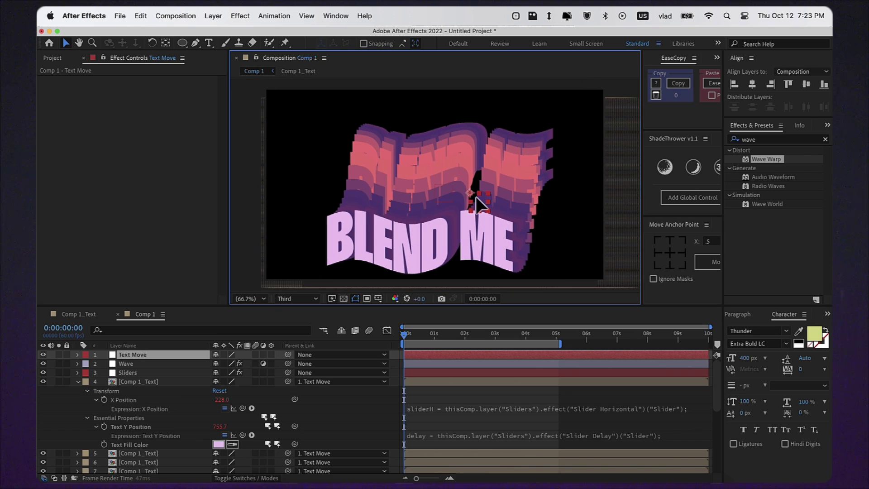
key("space")
Create a new composition named Comp 1_Final.
left_click(62, 62)
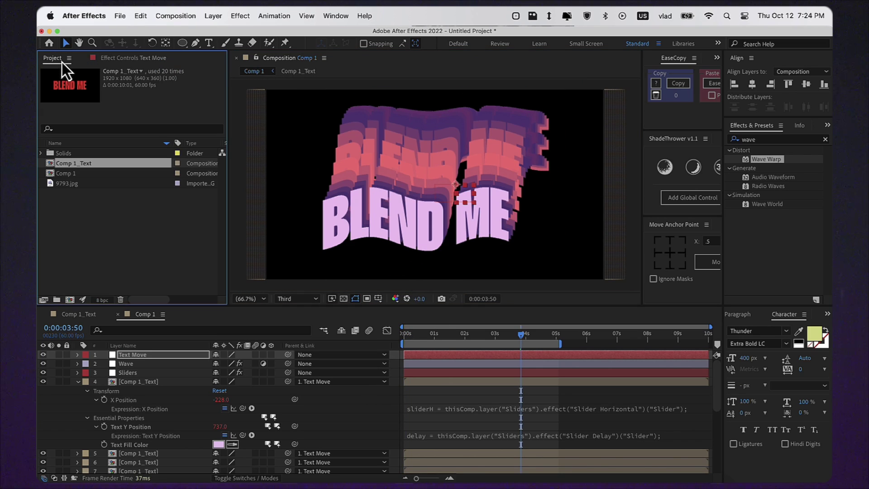
left_click(167, 277)
left_click(70, 300)
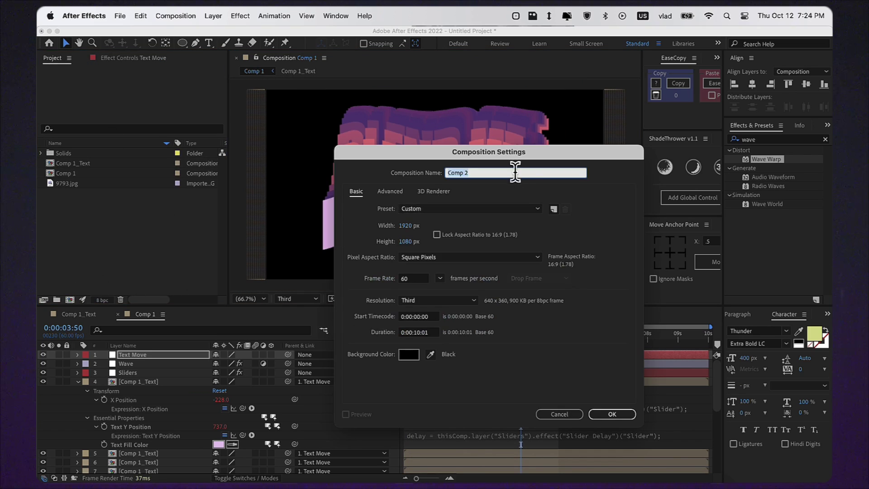
type("1_Final")
key("Return")
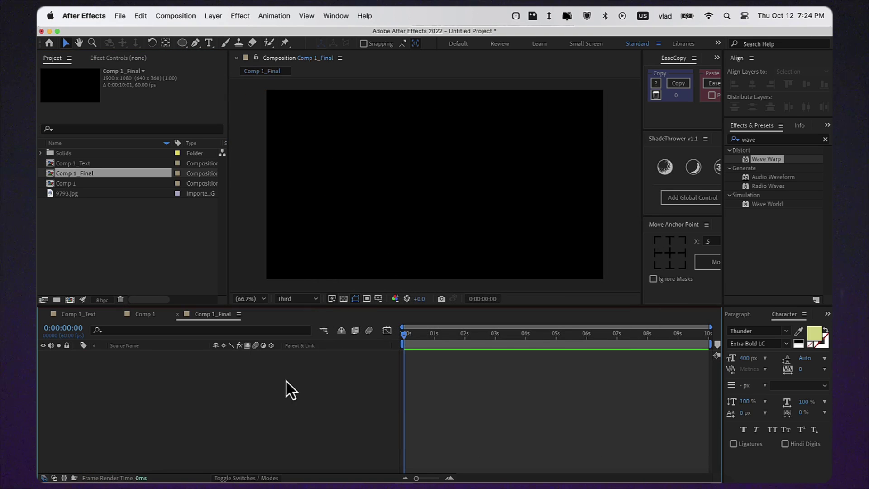
Add a layer named BG and switch off its adjustment layer setting.
right_click(286, 381)
mouse_move(346, 349)
left_click(479, 432)
key("Return")
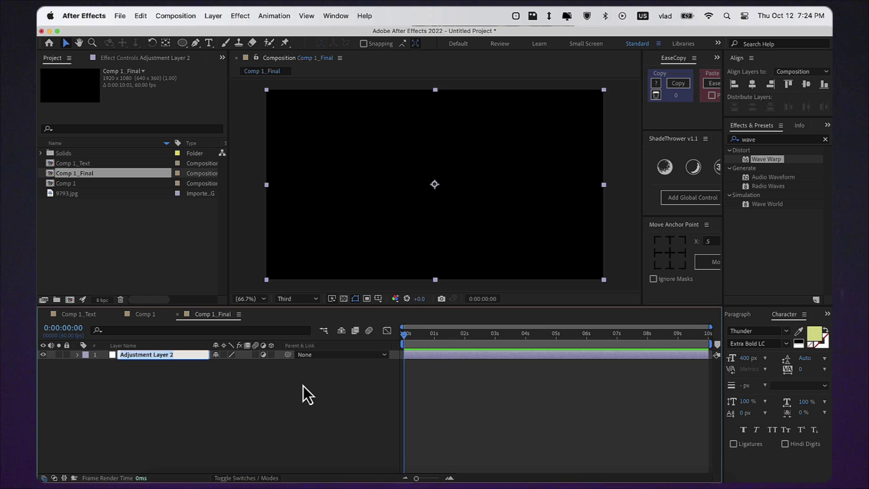
type("BG")
key("Return")
left_click(263, 354)
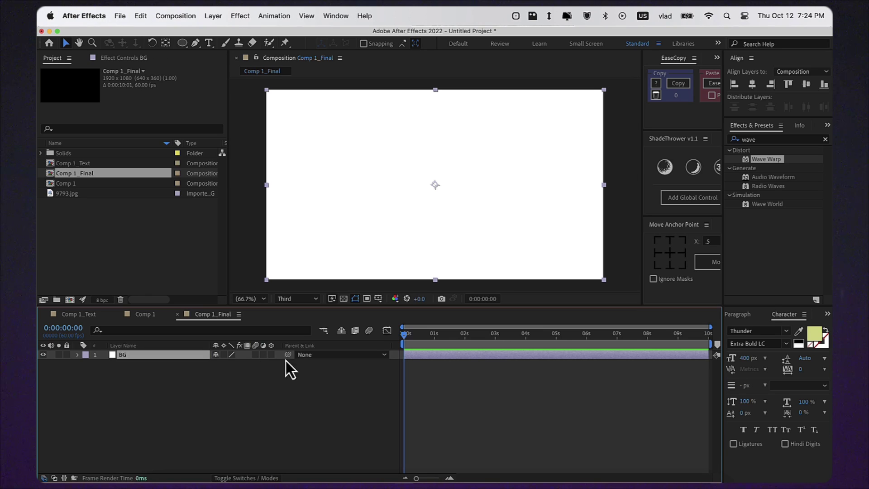
Apply Gradient Ramp to BG with start colour 303149, moved to mid-frame.
left_click(766, 139)
type("ramp")
double_click(772, 159)
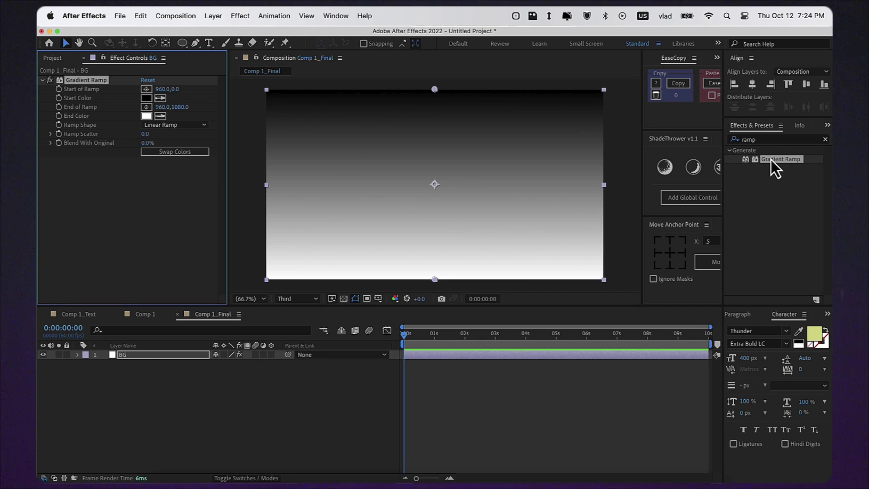
left_click(146, 99)
type("303149")
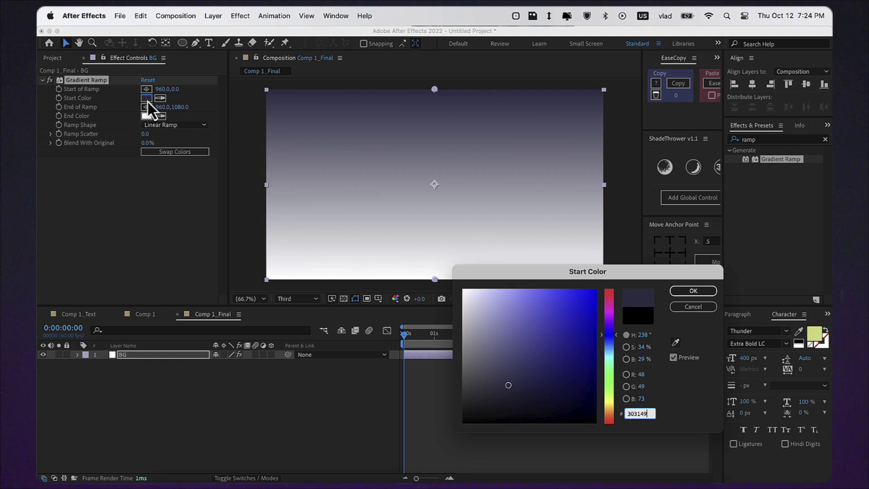
key("Return")
left_click_drag(174, 89, 409, 147)
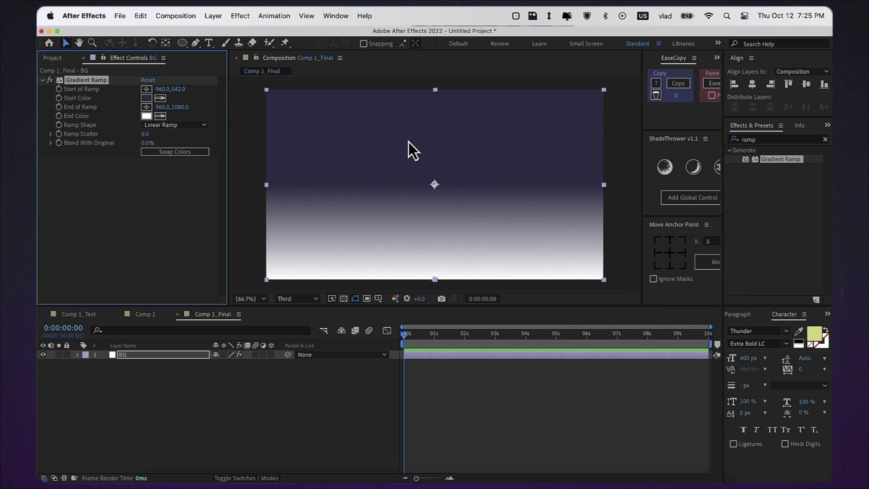
Set the ramp end colour to A22EFF and push its end point below the frame.
left_click(146, 116)
type("A22")
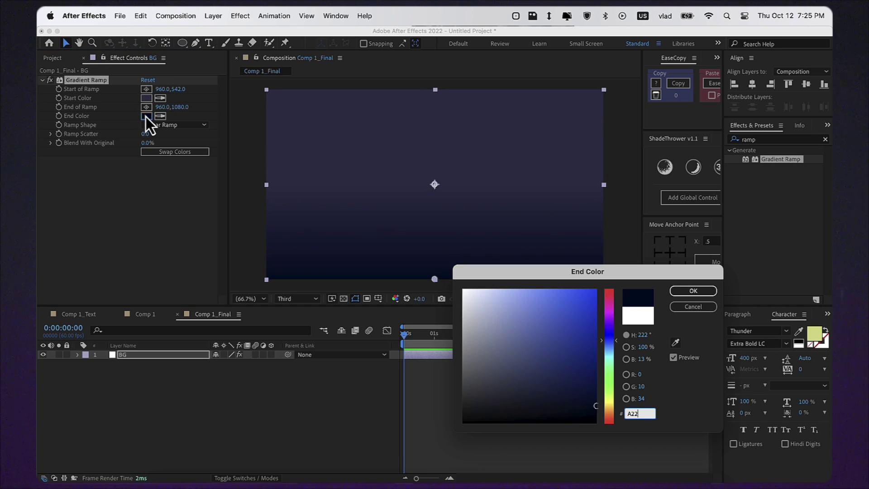
type("EFF")
key("Return")
key("comma")
key("comma")
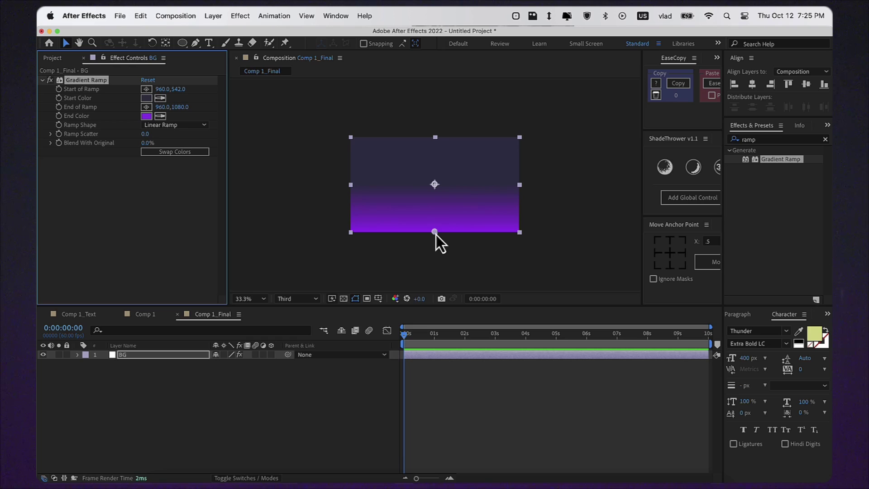
left_click_drag(434, 232, 435, 288)
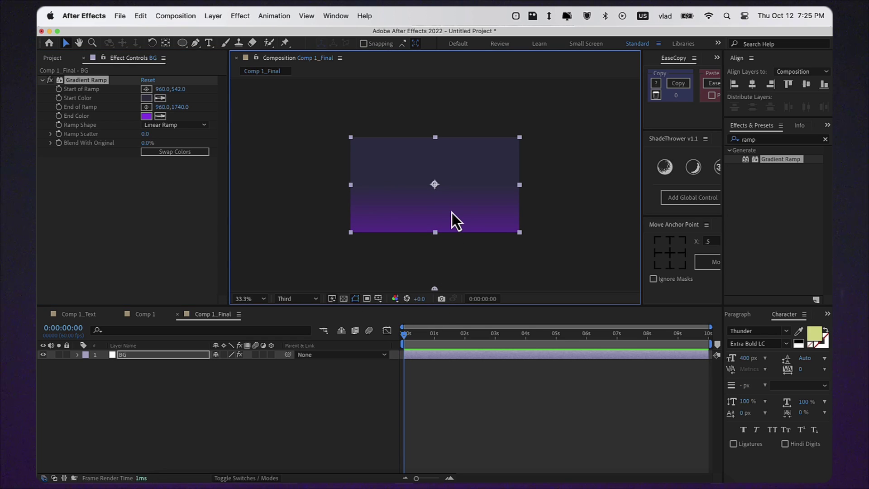
key("shift+slash")
Add Comp 1 over the gradient background and apply Quick Chromatic Aberration to it.
left_click(59, 58)
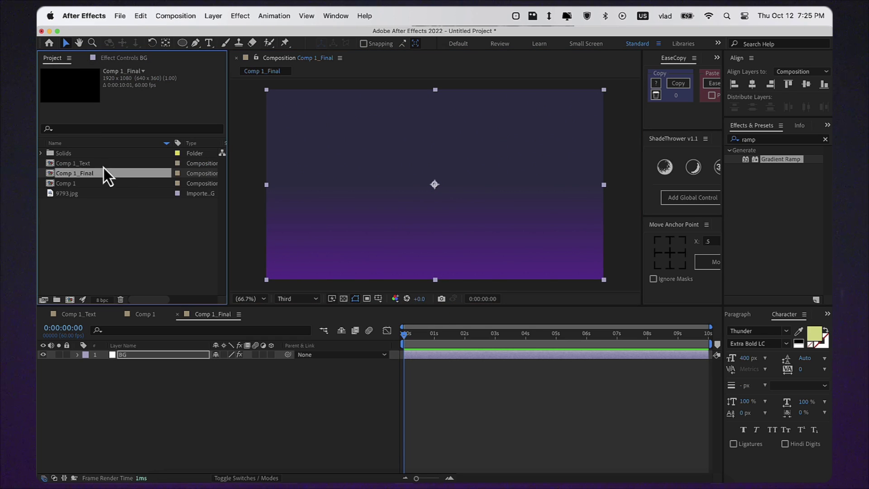
left_click_drag(83, 183, 162, 353)
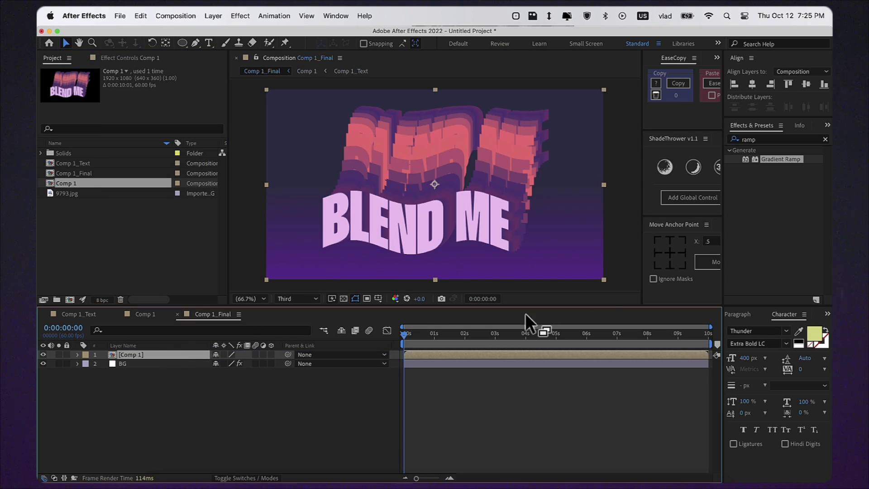
double_click(770, 142)
type("chrom")
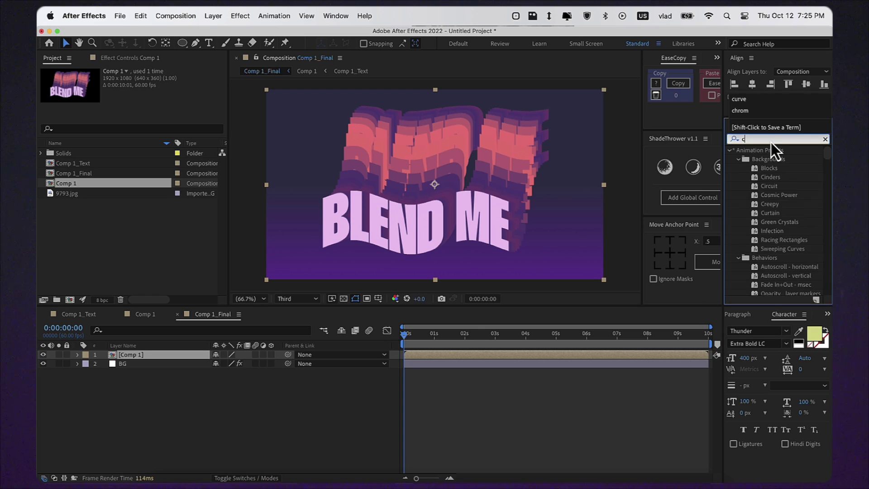
double_click(780, 178)
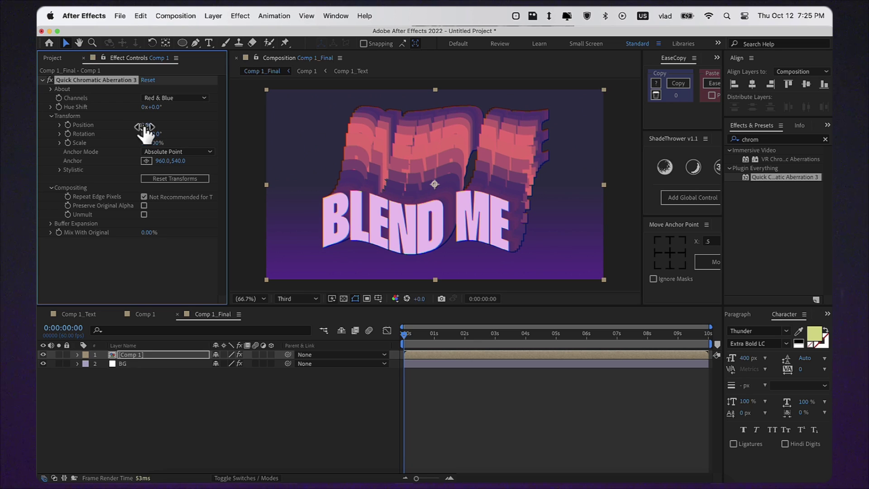
Duplicate Comp 1 as a layer named 'Shadow' and remove its chromatic aberration.
left_click(148, 351)
key("super+d")
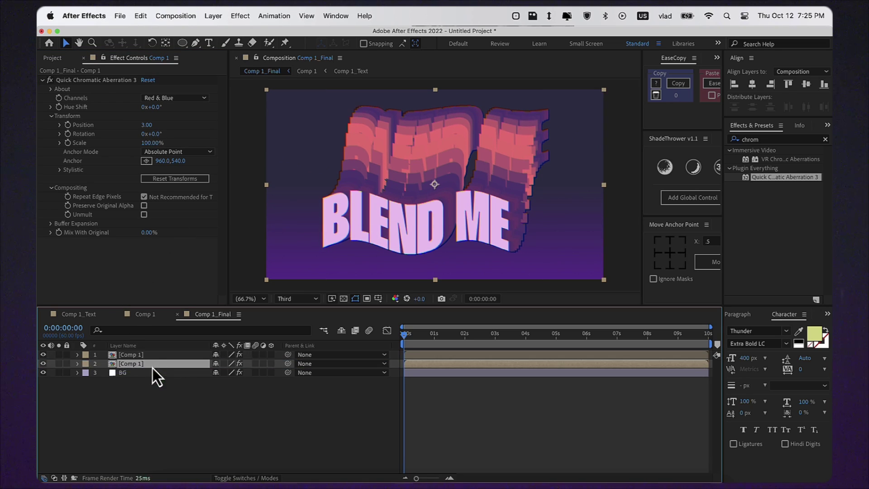
key("Return")
type("Shadow")
key("Return")
left_click(83, 62)
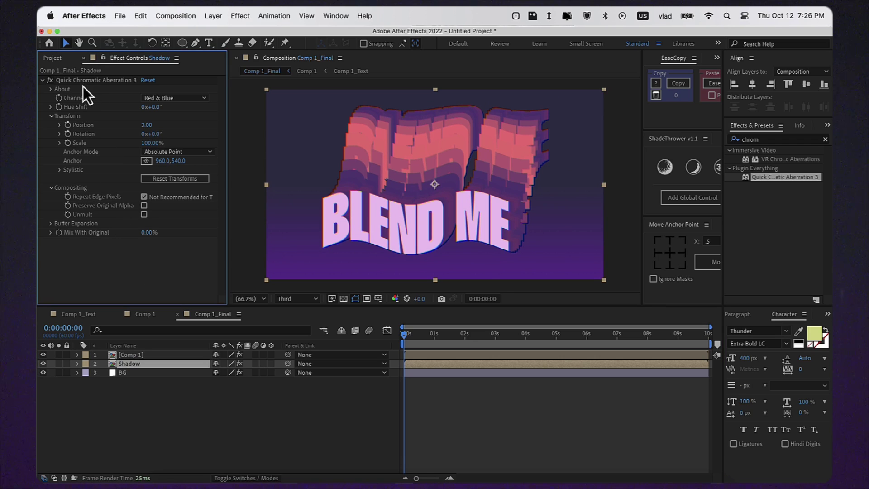
left_click(83, 82)
key("Delete")
Apply a black Fill effect to the Shadow layer.
left_click(778, 137)
type("fill")
left_click_drag(765, 204, 141, 143)
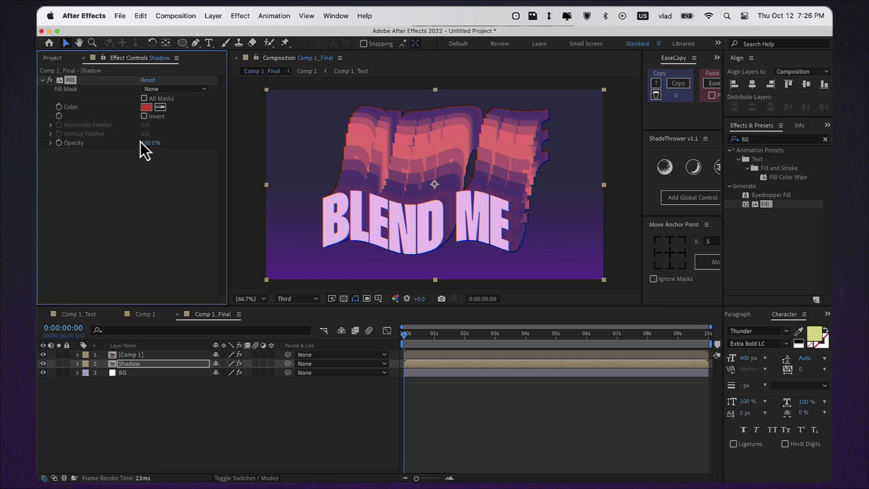
left_click(147, 106)
left_click(473, 423)
key("Return")
Flip Shadow vertically, lower its opacity to 17%, and set its vertical scale to -73%.
right_click(169, 363)
mouse_move(254, 205)
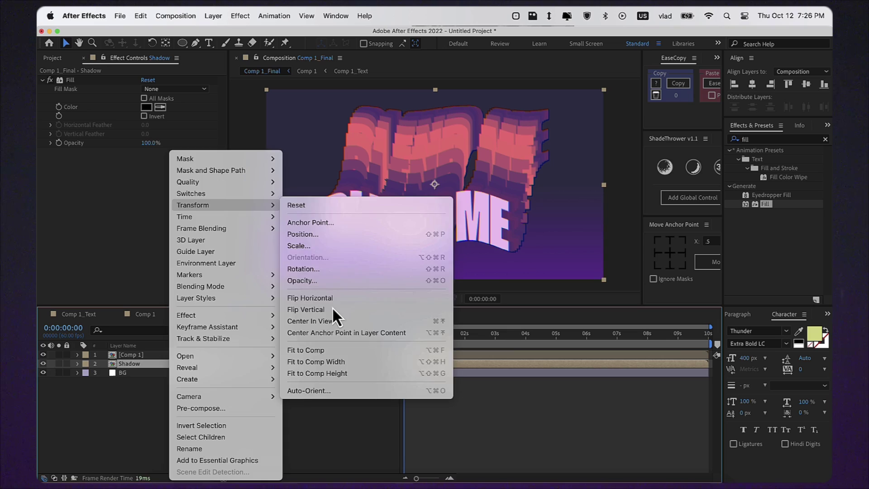
left_click(333, 309)
key("s")
key("shift+t")
left_click_drag(217, 382, 219, 384)
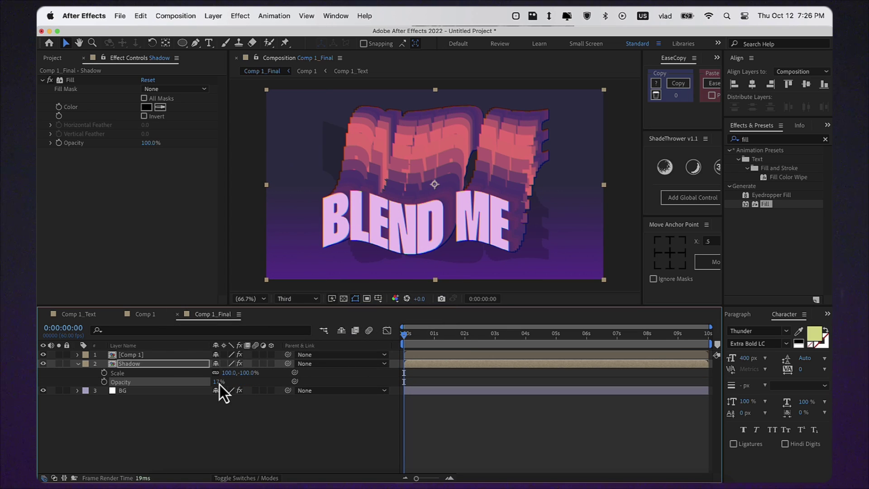
left_click_drag(434, 184, 435, 279)
mouse_move(248, 372)
left_mouse_down()
mouse_move(219, 375)
mouse_move(245, 374)
left_mouse_up()
left_click(447, 249)
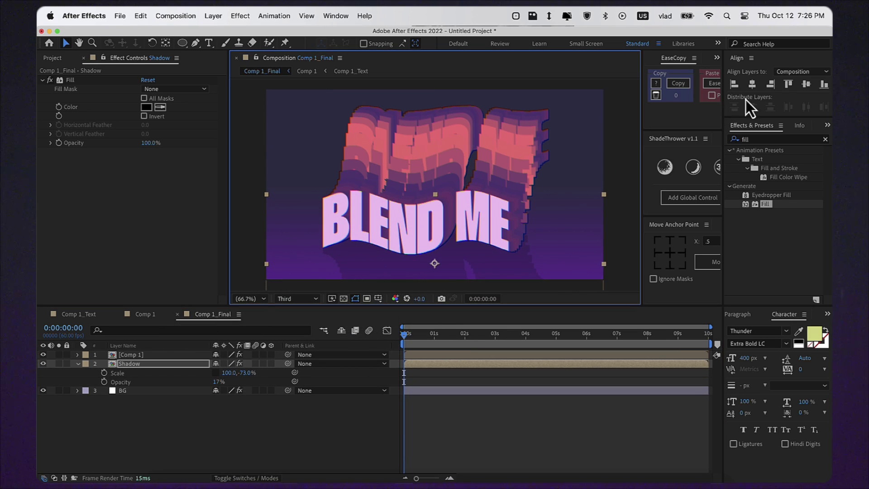
Add Gaussian Blur to the Shadow layer with a blurriness of 108.
left_click(762, 139)
type("gauss")
double_click(780, 159)
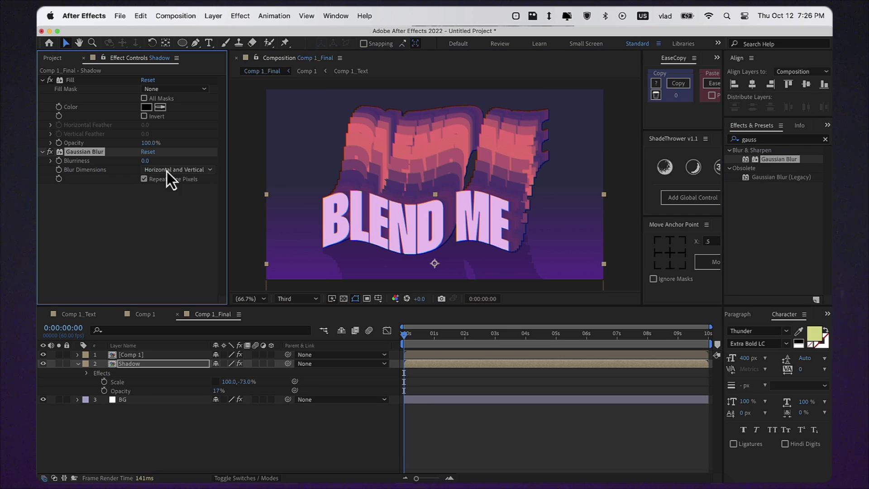
left_click(146, 160)
Create a new adjustment layer named 'Mask'.
type("8")
right_click(221, 448)
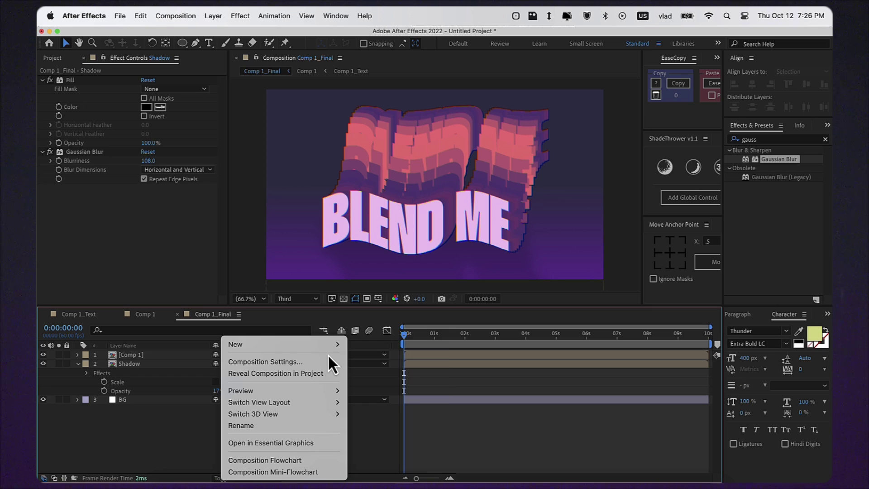
left_click(417, 431)
key("Return")
type("Mas")
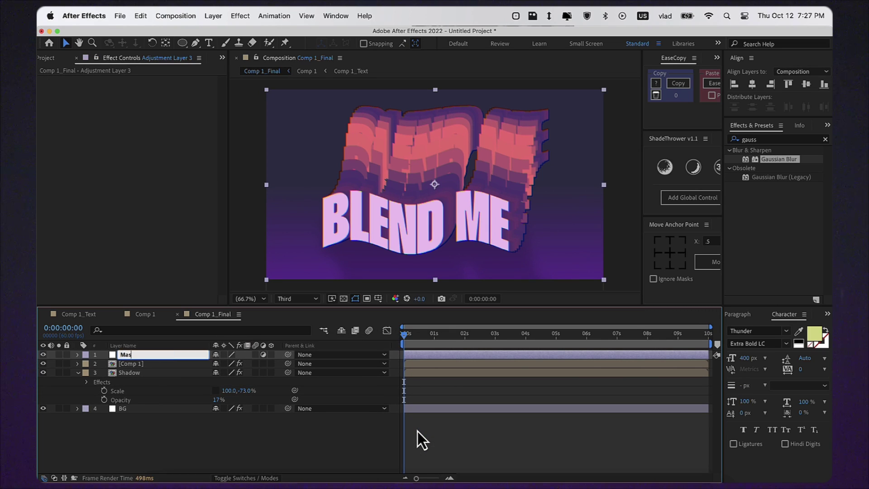
type("k")
key("Return")
Apply Fast Box Blur to the Mask layer with a blur radius of 70.
left_click(769, 139)
type("fast")
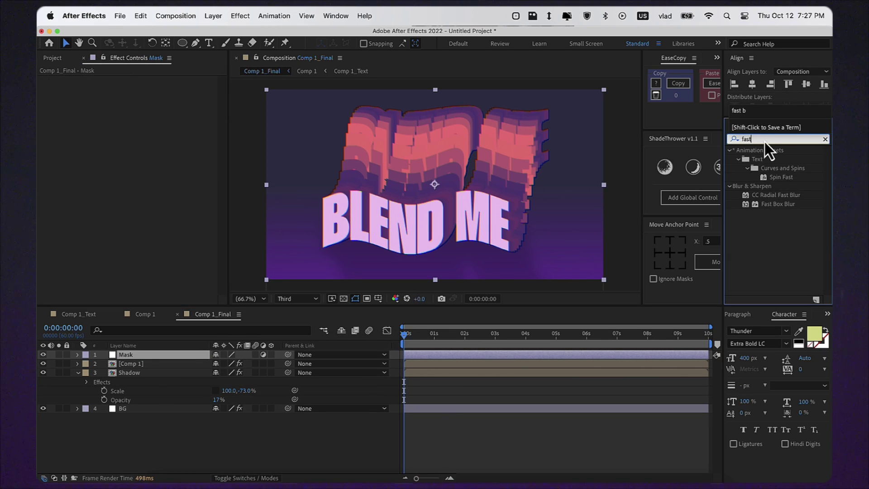
double_click(778, 168)
left_click(145, 90)
type("7")
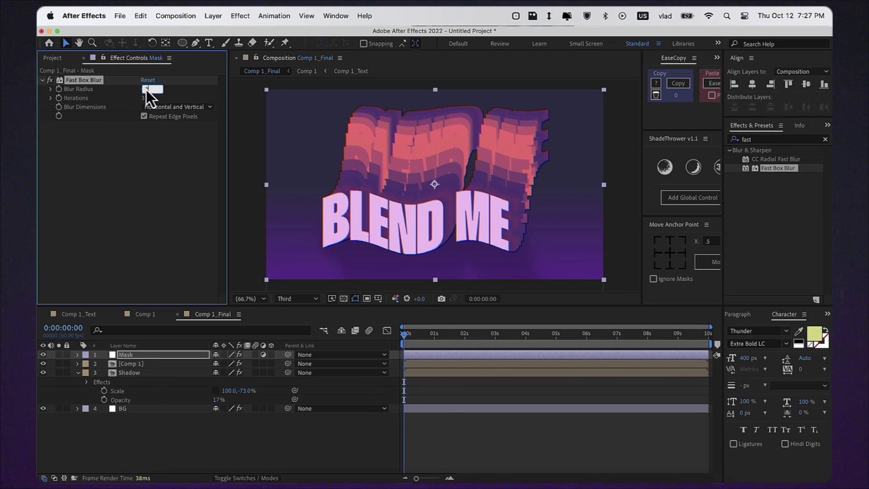
type("0")
key("Return")
Add a flattened ellipse mask beneath the text, feathered 400 pixels.
double_click(182, 42)
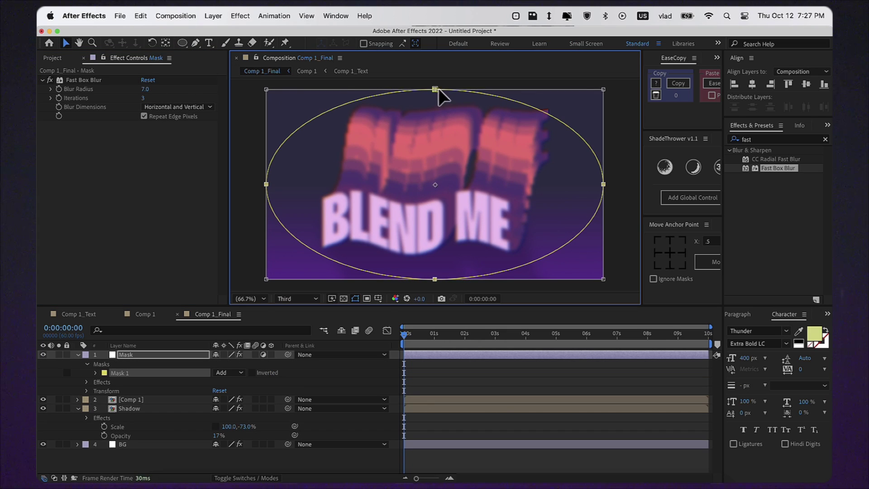
left_click_drag(435, 89, 435, 225)
left_click_drag(434, 275, 434, 268)
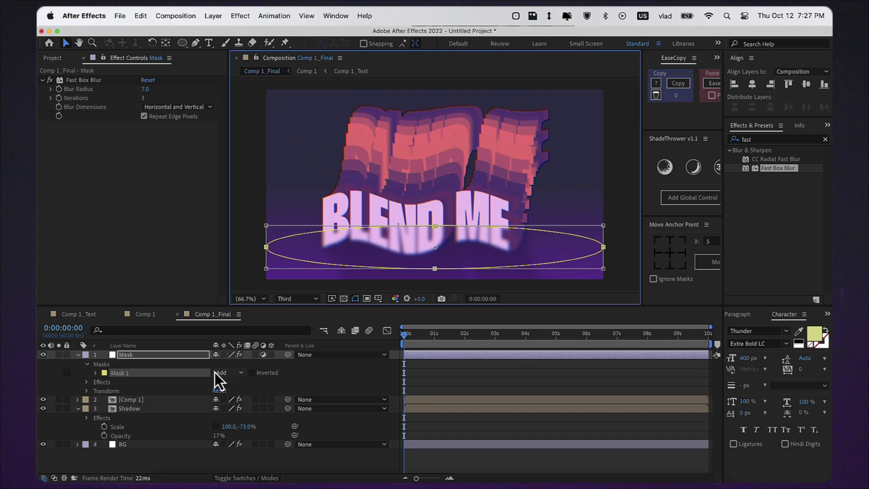
key("f")
left_click(229, 373)
type("400")
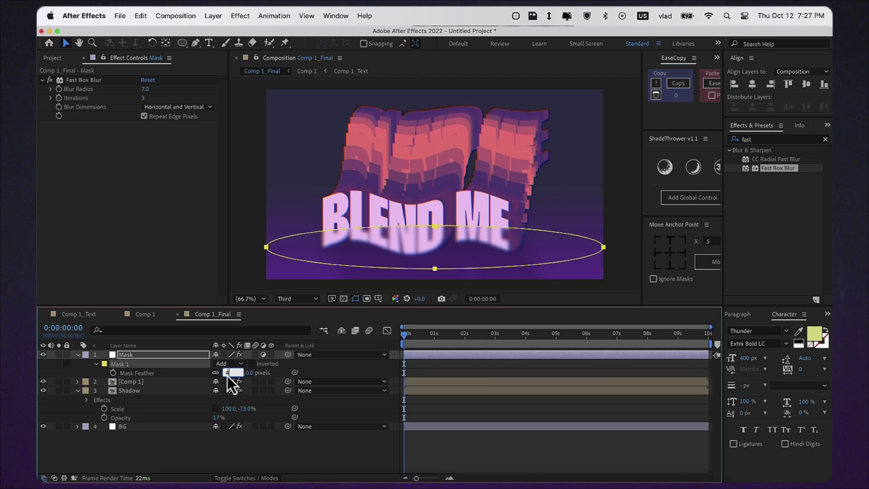
key("Return")
Duplicate the Mask layer, tilt its ellipse across the right side, and set its blur radius to 4.
left_click(174, 355)
key("ctrl+d")
key("m")
key("ctrl+t")
left_click_drag(565, 212, 590, 212)
key("Return")
left_click_drag(145, 89, 146, 117)
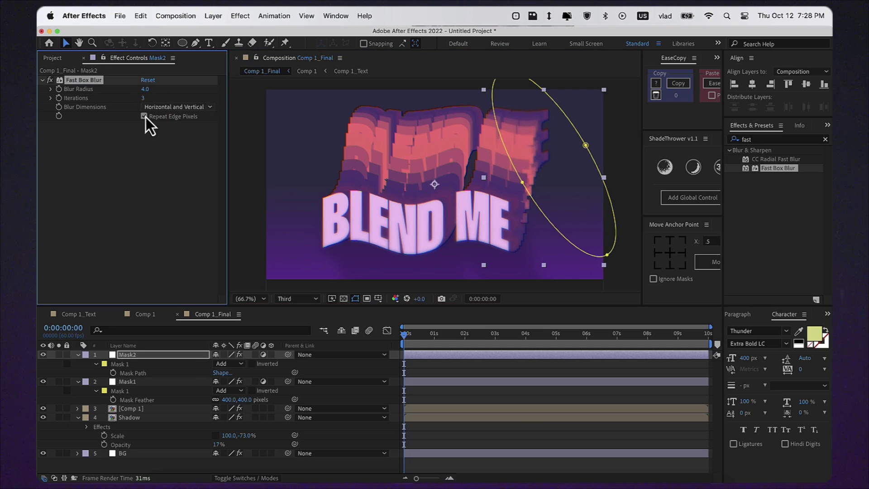
Add the 9793.jpg dust image as the top layer in Lighten mode at 35% opacity.
left_click(334, 397)
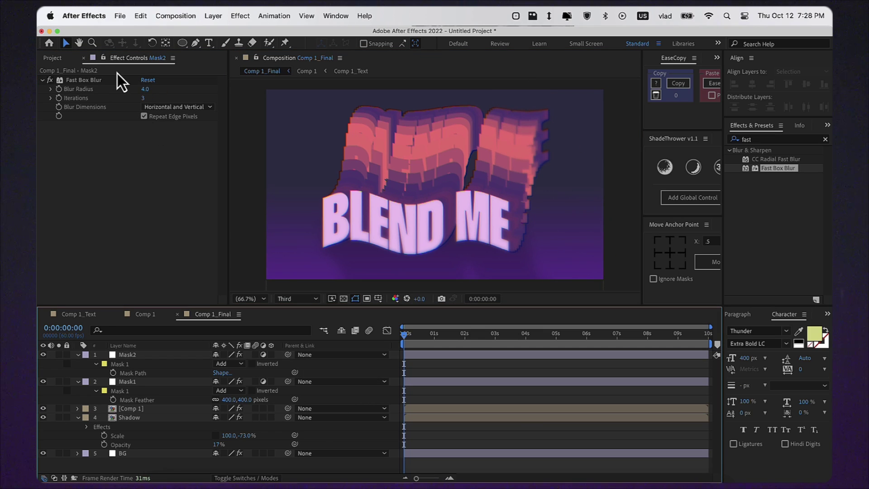
left_click(64, 58)
left_click_drag(78, 197, 137, 354)
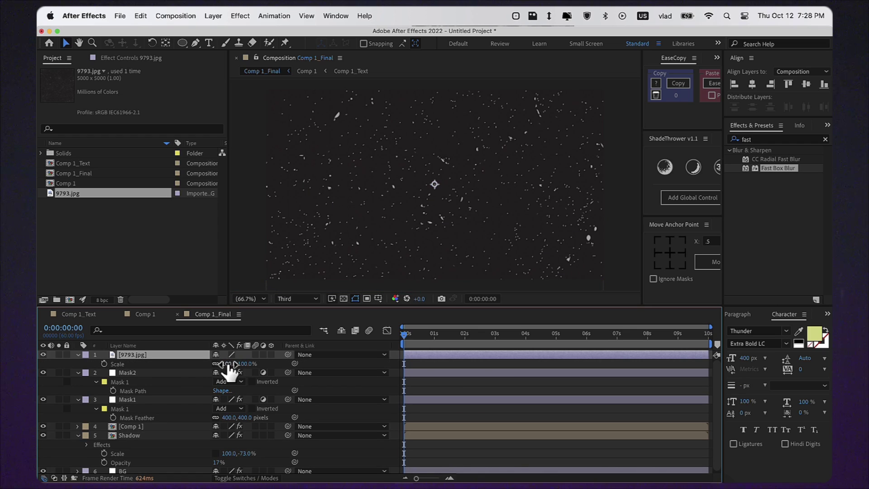
key("s")
left_click(247, 478)
left_click(229, 354)
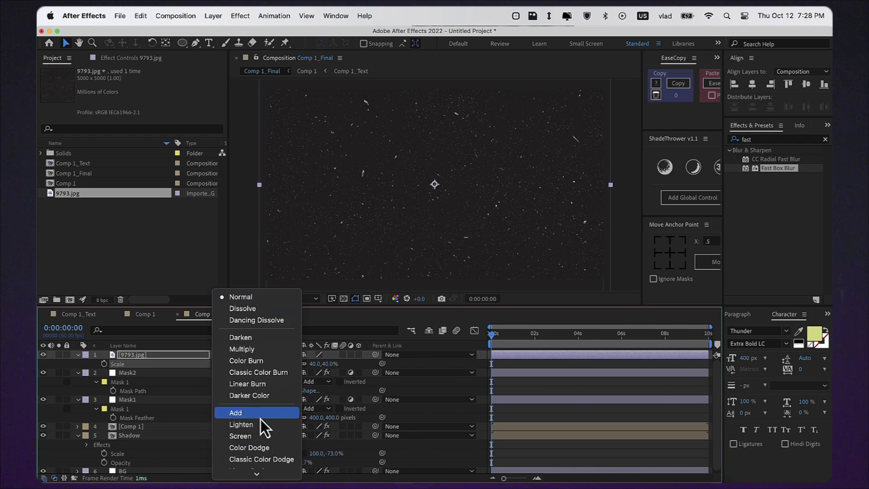
left_click(260, 424)
key("t")
left_click(306, 363)
type("35")
key("Return")
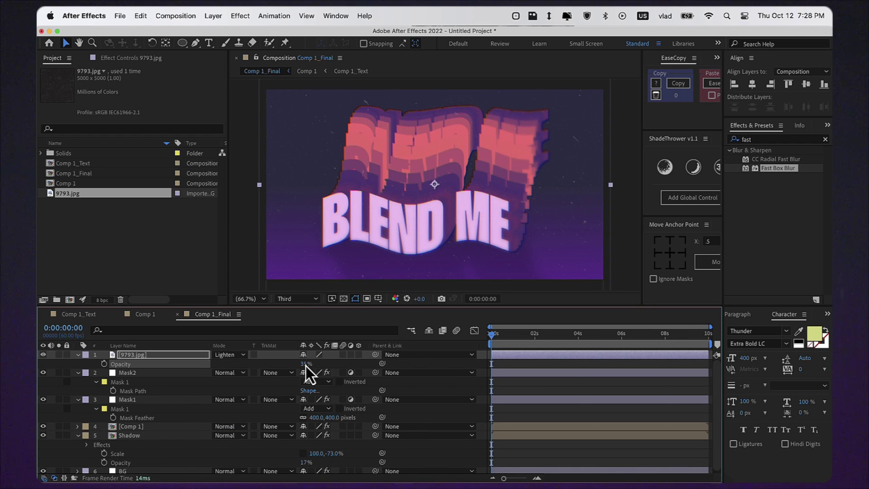
Create a new adjustment layer on top of the composition.
right_click(425, 385)
mouse_move(521, 344)
left_click(588, 430)
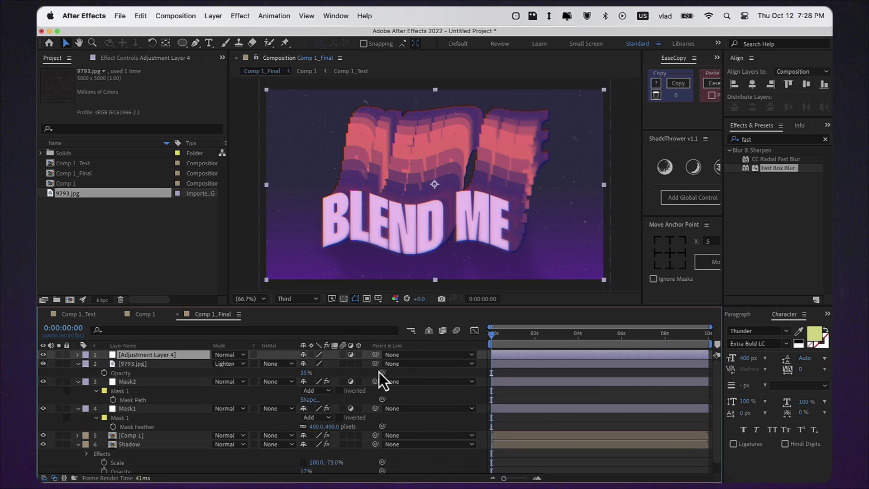
Apply a black Fill effect to the new adjustment layer.
left_click(779, 140)
key("BackSpace")
type("fill")
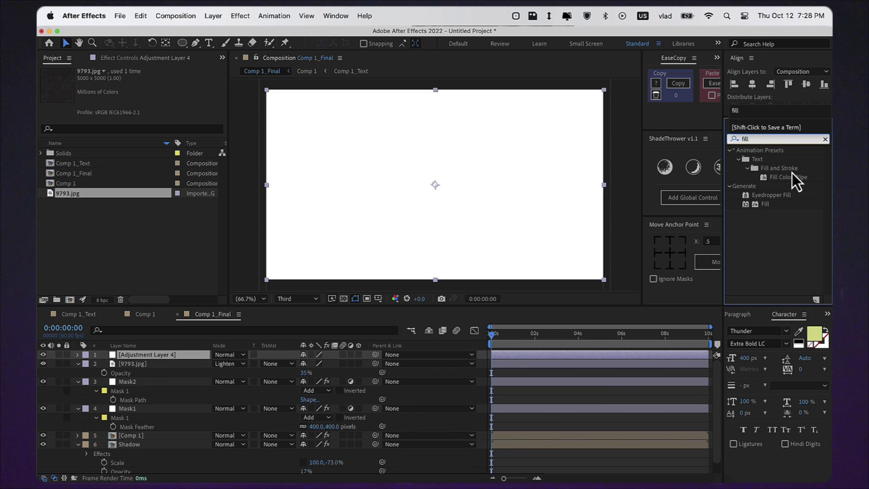
double_click(760, 204)
left_click(146, 106)
left_click_drag(480, 407, 439, 462)
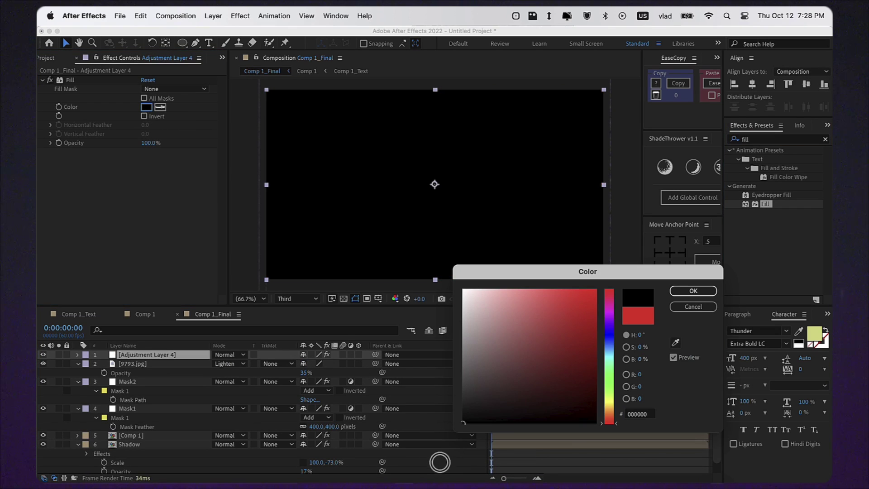
left_click(693, 291)
Add an inverted full-frame ellipse mask feathered 760 pixels.
double_click(182, 42)
left_click(339, 372)
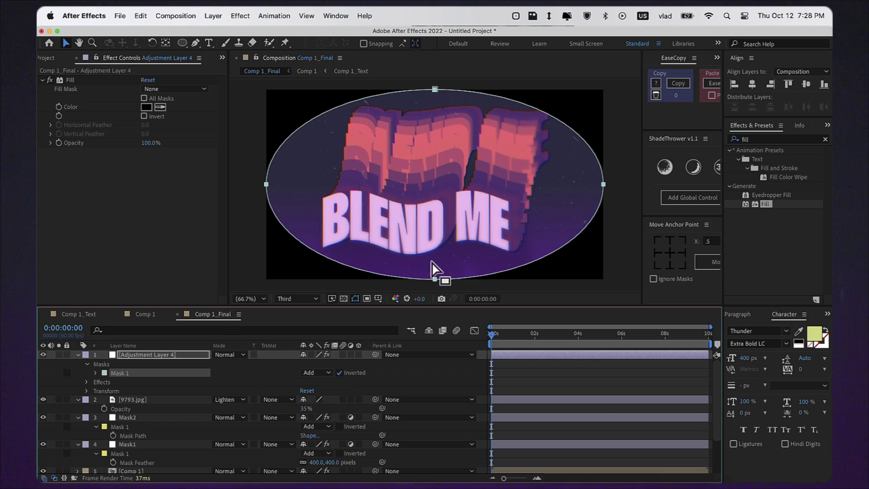
key("comma")
key("comma")
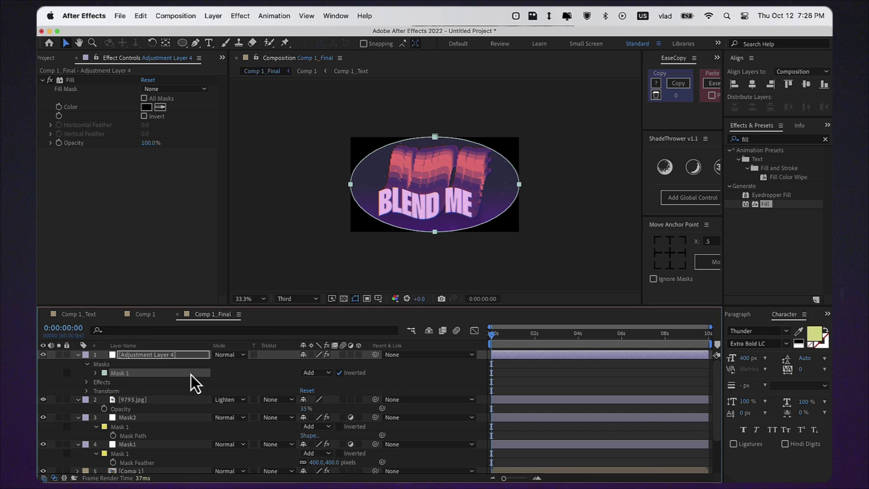
key("f")
left_click(317, 373)
type("760")
key("Return")
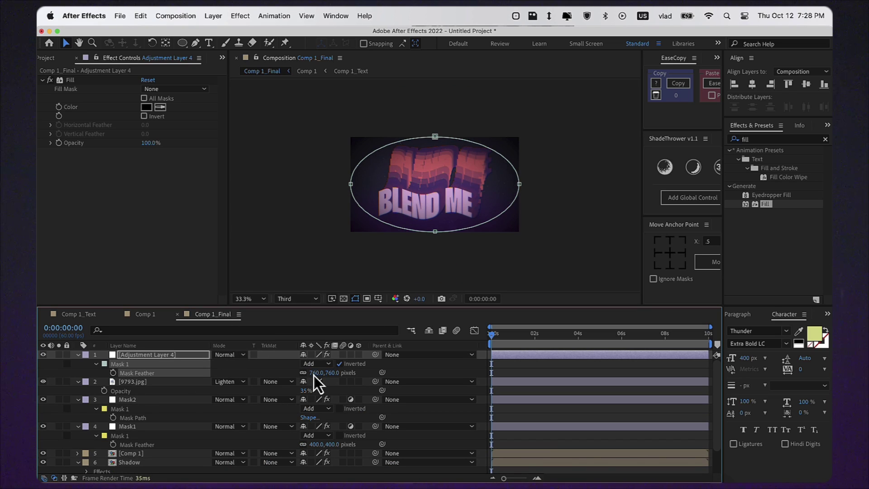
Set the vignette layer's opacity to 70% and enlarge the oval mask beyond the frame.
key("t")
left_click(305, 363)
type("70")
key("Return")
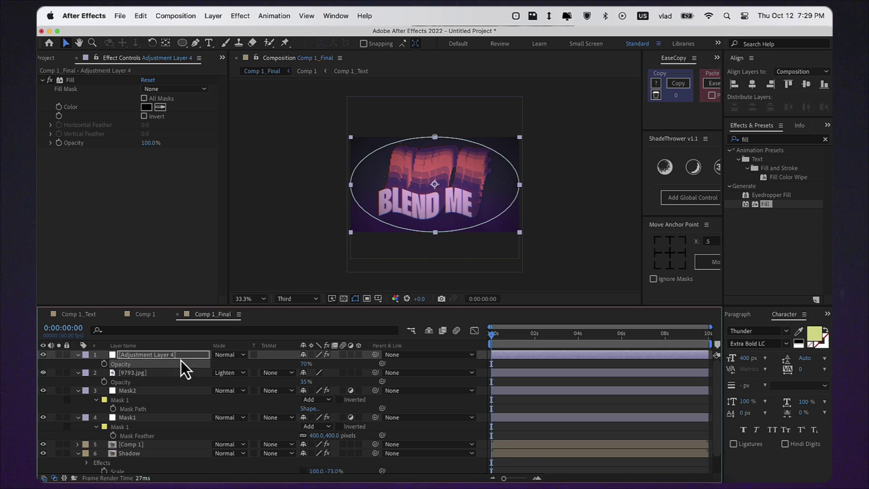
key("m")
double_click(472, 228)
left_click_drag(519, 232, 527, 236)
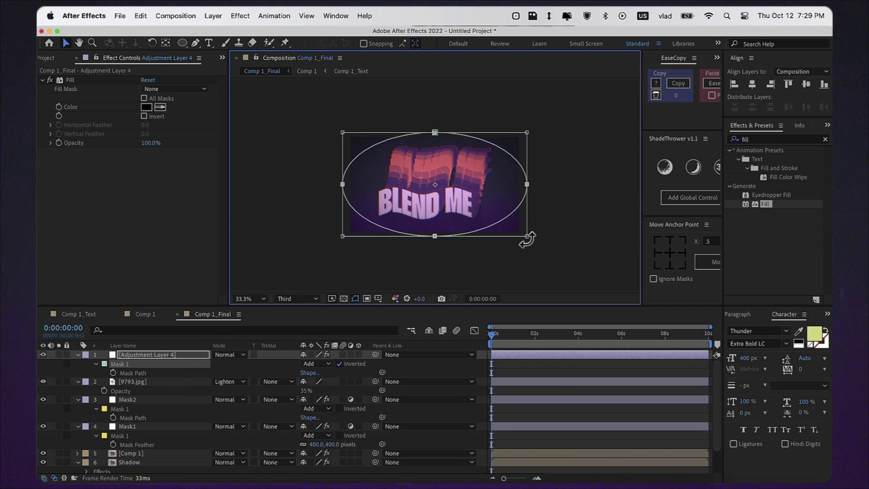
left_click(400, 369)
Create a new adjustment layer named 'Not Digital'.
right_click(425, 369)
mouse_move(538, 344)
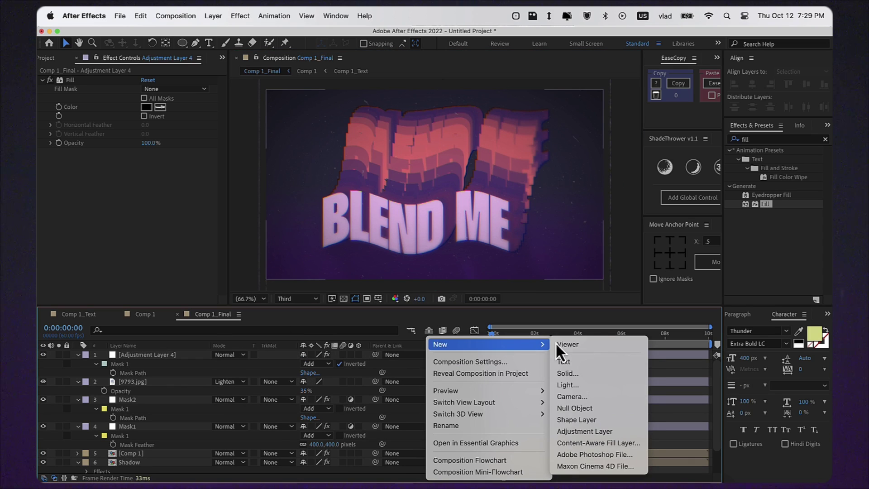
left_click(584, 431)
key("Return")
type("Not Digital")
key("Return")
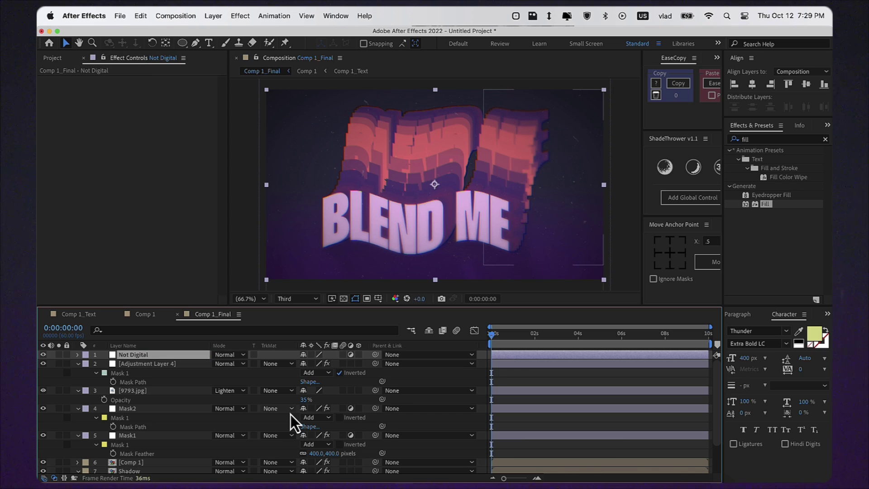
Rename the black fill vignette layer to 'Vignette'.
left_click(188, 365)
key("Return")
type("Vignette")
key("Return")
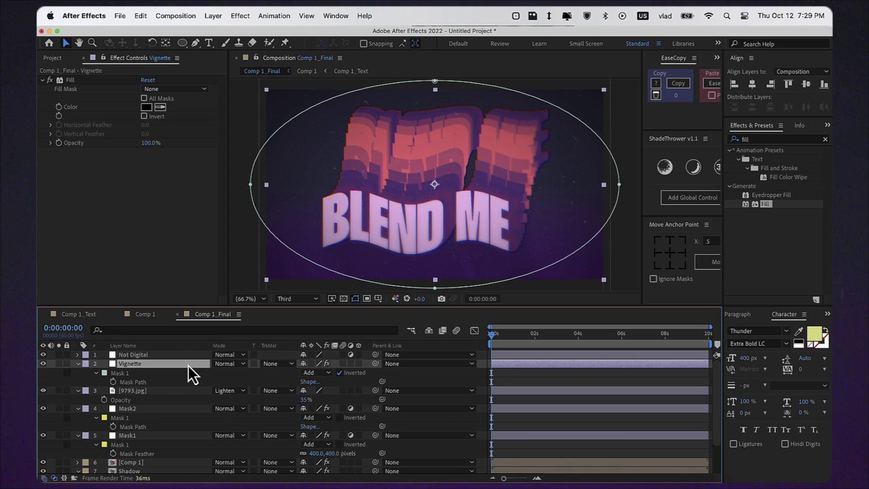
Apply Gaussian Blur with blurriness 8 to Not Digital, previewing at full resolution.
left_click(180, 357)
double_click(765, 139)
type("gauss")
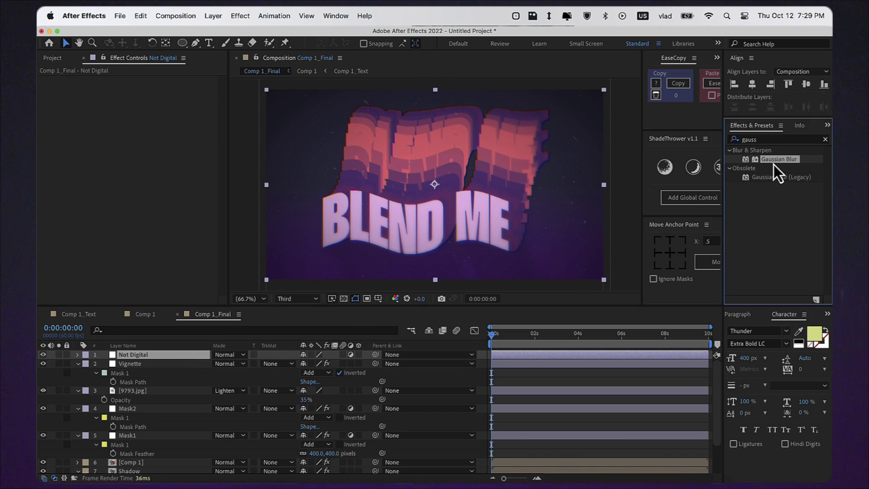
double_click(775, 159)
left_click(296, 299)
left_click(294, 317)
scroll(320, 199, "up", 3)
left_click(145, 88)
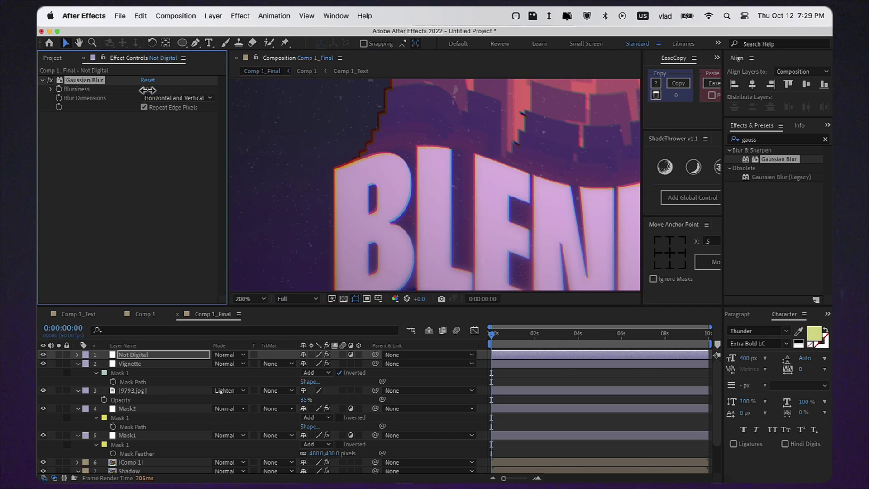
type("8")
key("Return")
Add a Sharpen effect to Not Digital with an amount of 300.
double_click(764, 138)
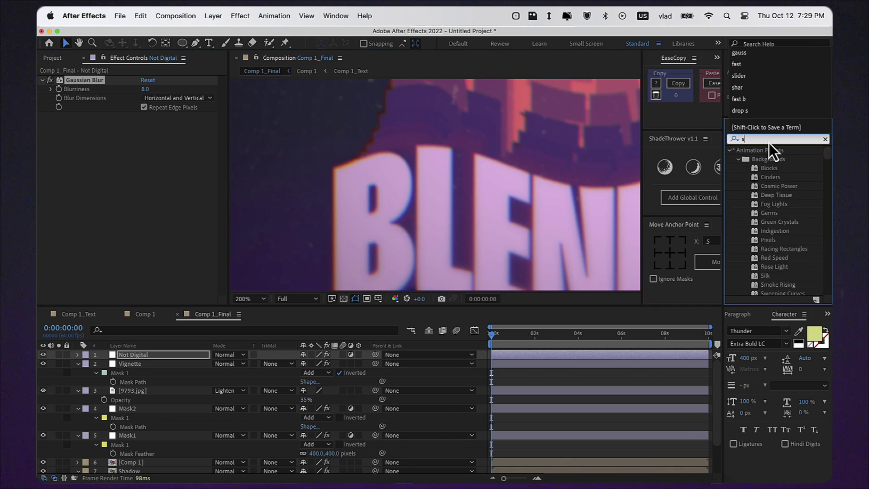
type("sharp")
double_click(775, 160)
left_click(144, 125)
type("300")
key("Return")
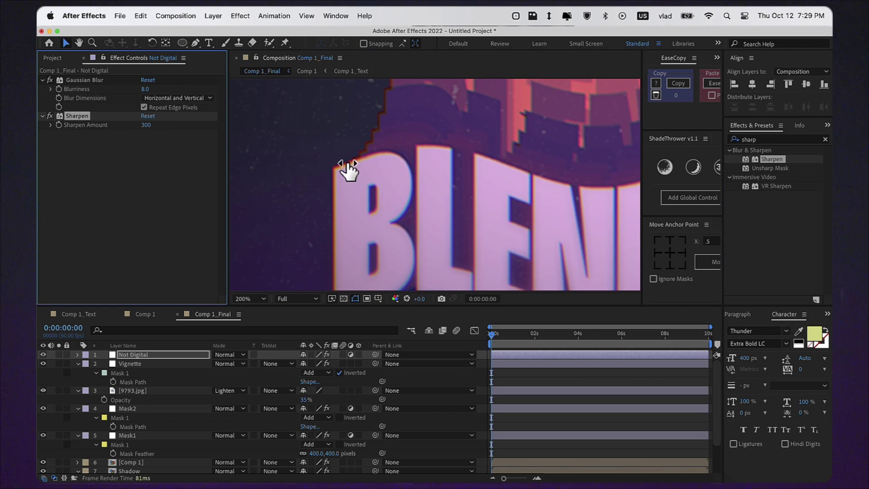
Toggle the Not Digital layer's visibility to compare the look with and without it.
left_click(144, 354)
left_click(43, 354)
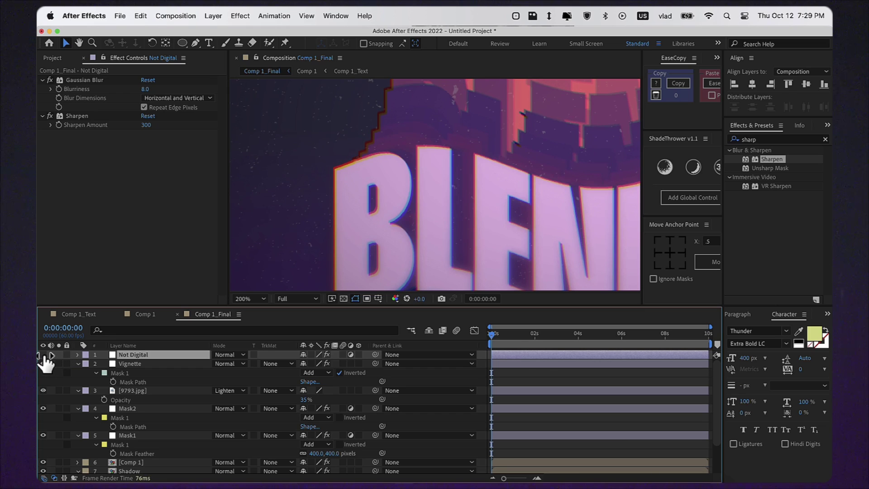
left_click(43, 355)
left_click(43, 354)
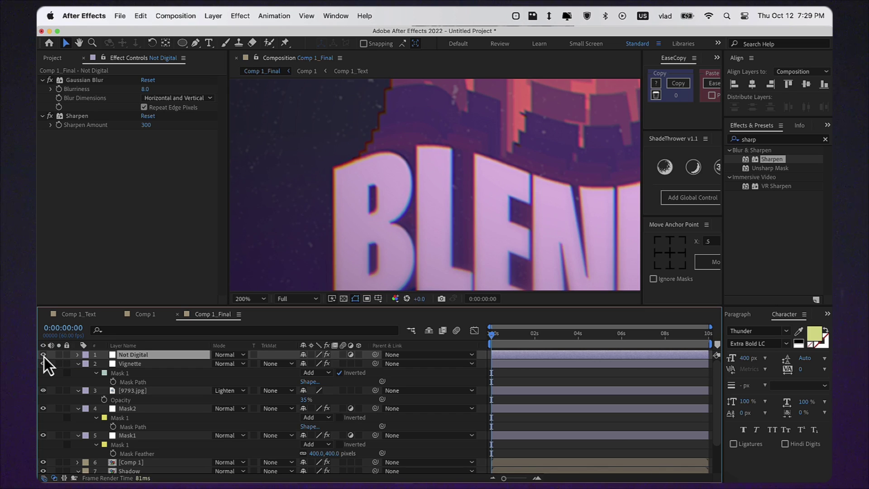
Create a new adjustment layer named 'Gran & Curves'.
key("shift+slash")
right_click(444, 379)
mouse_move(501, 344)
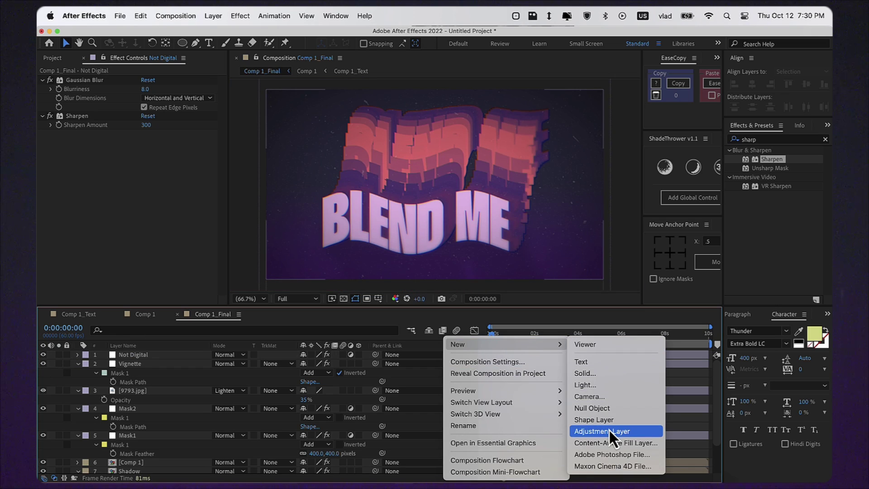
left_click(609, 427)
key("Return")
type("Gran & Curves")
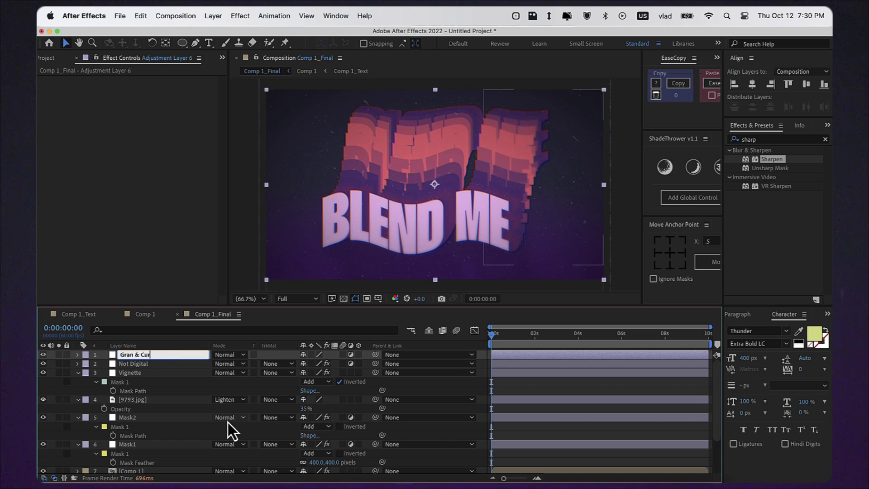
key("Return")
Apply Add Grain in Final Output mode with the Kodak Vision 500T preset.
left_click(756, 140)
type("add gr")
double_click(765, 159)
left_click(176, 88)
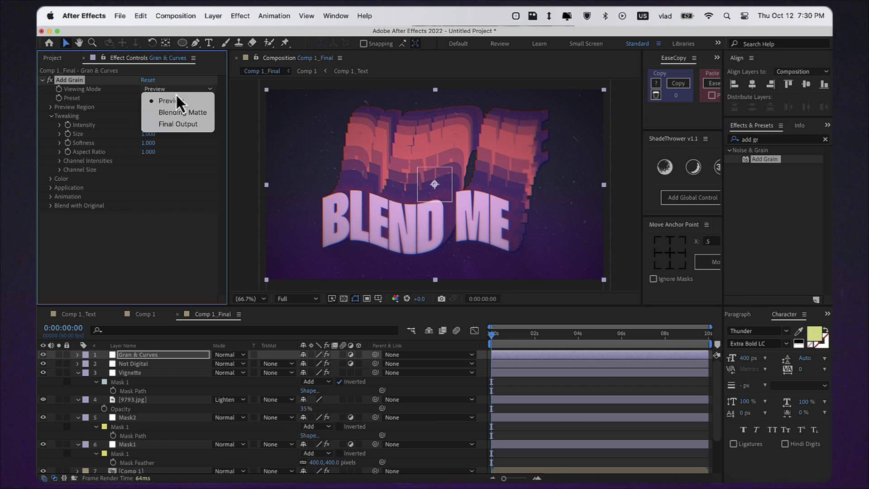
left_click(180, 125)
scroll(322, 212, "up", 3)
left_click(176, 98)
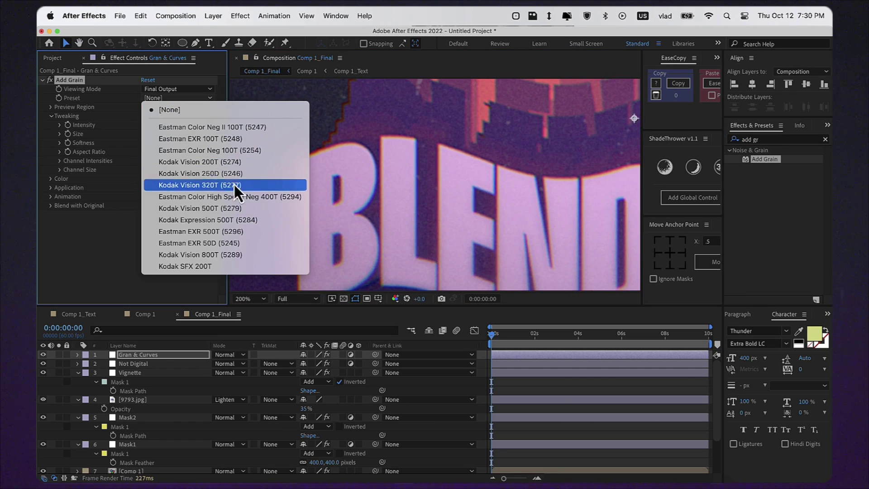
left_click(233, 191)
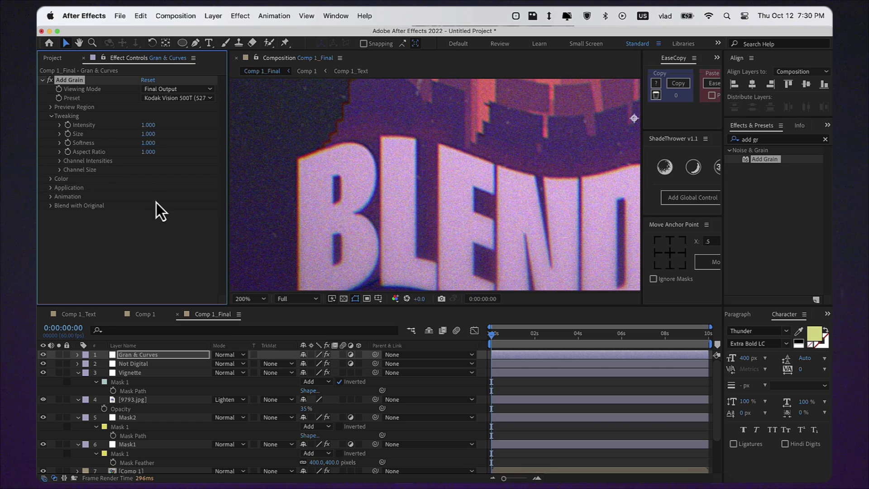
Apply Curves and shape a gentle S-curve that darkens shadows and lifts highlights.
left_click(746, 139)
type("curve")
double_click(769, 186)
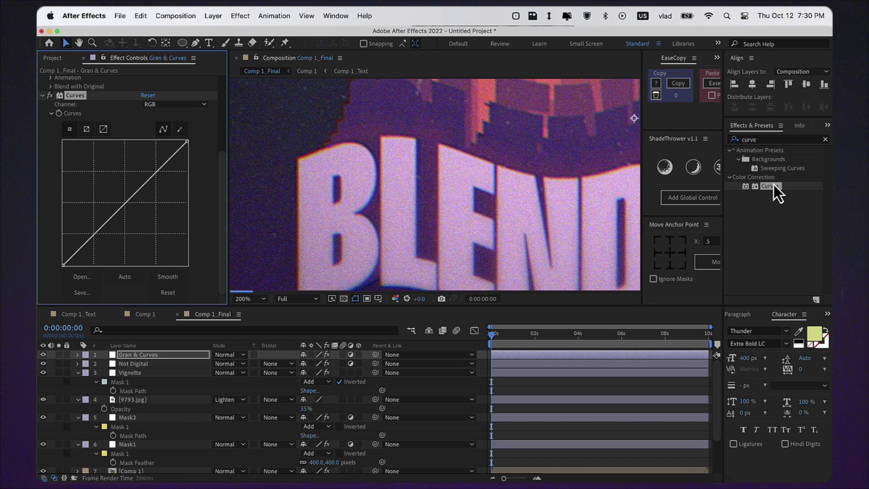
scroll(434, 185, "down", 2)
left_click_drag(118, 211, 117, 218)
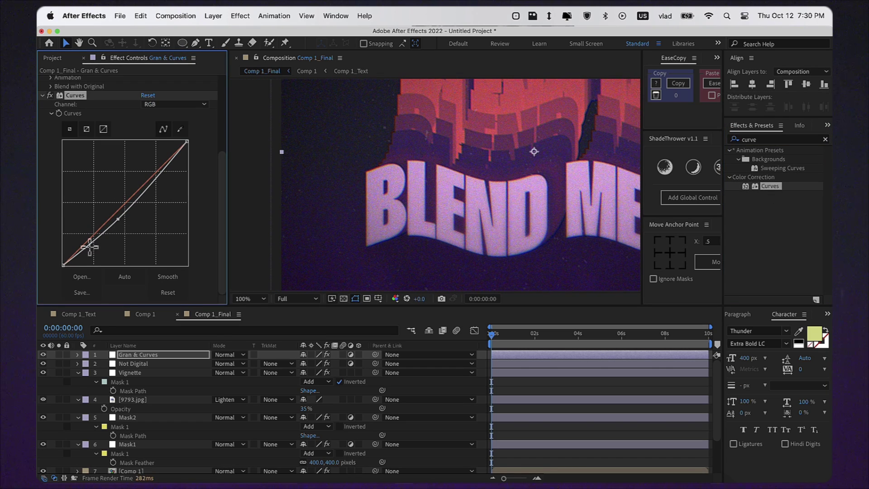
left_click_drag(88, 247, 88, 247)
left_click_drag(118, 217, 121, 215)
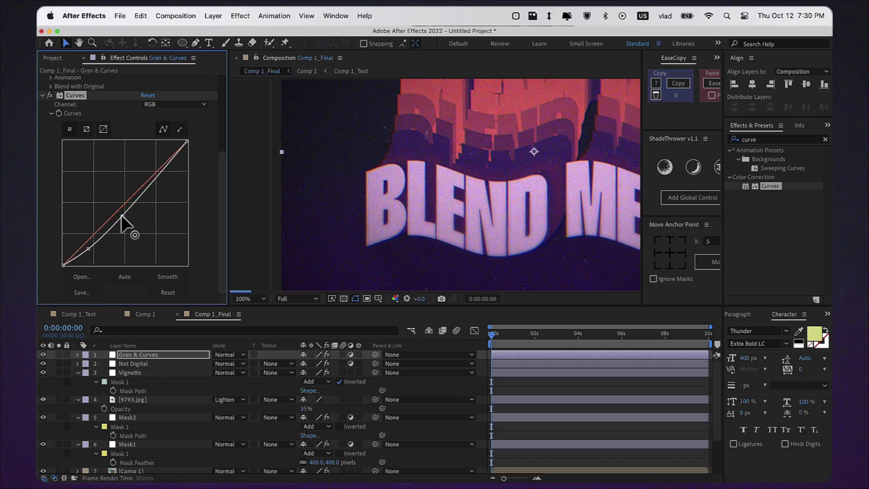